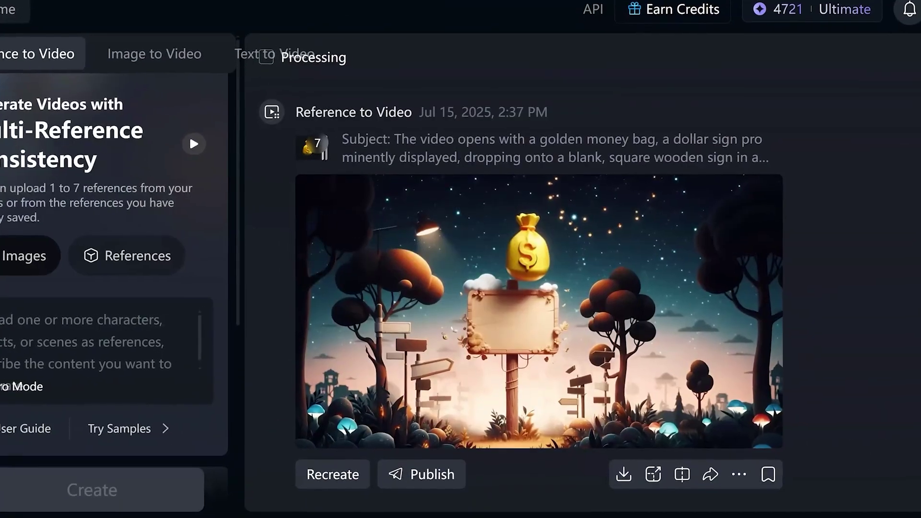
Show the My References library with the Young woman, Zoom binoculars and Leonardo references.
mouse_move(193, 145)
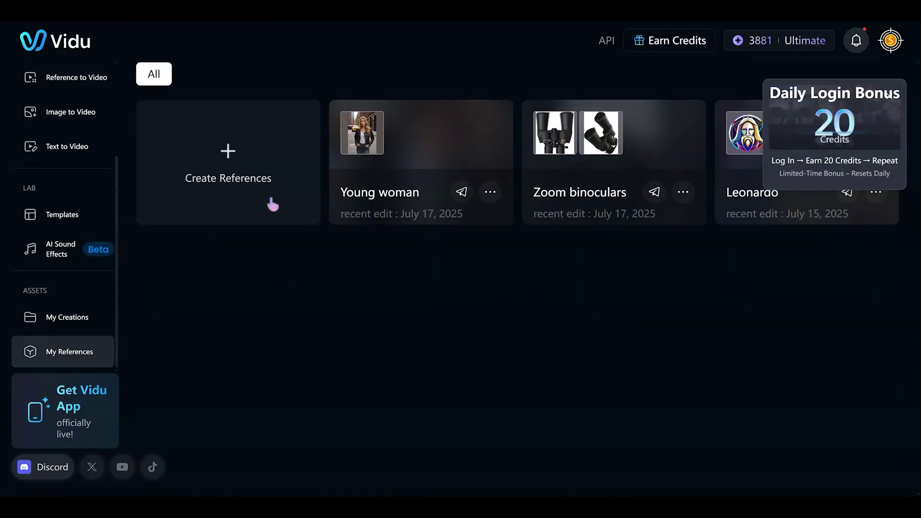
Leave the references library through Create References and return to the vidu.com AI Video Generator home page.
left_click(230, 160)
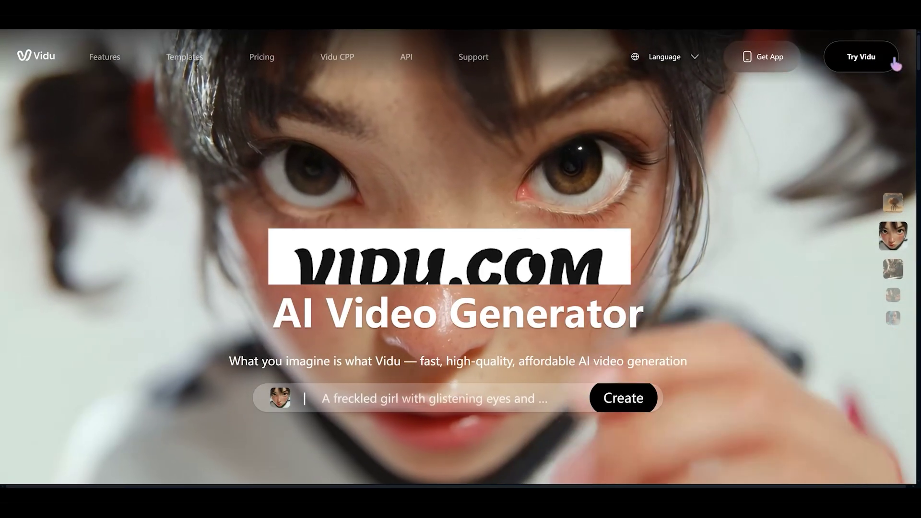
Enter the creation workspace on the Image to Video tab showing the 8-second alien jungle clip.
left_click(696, 58)
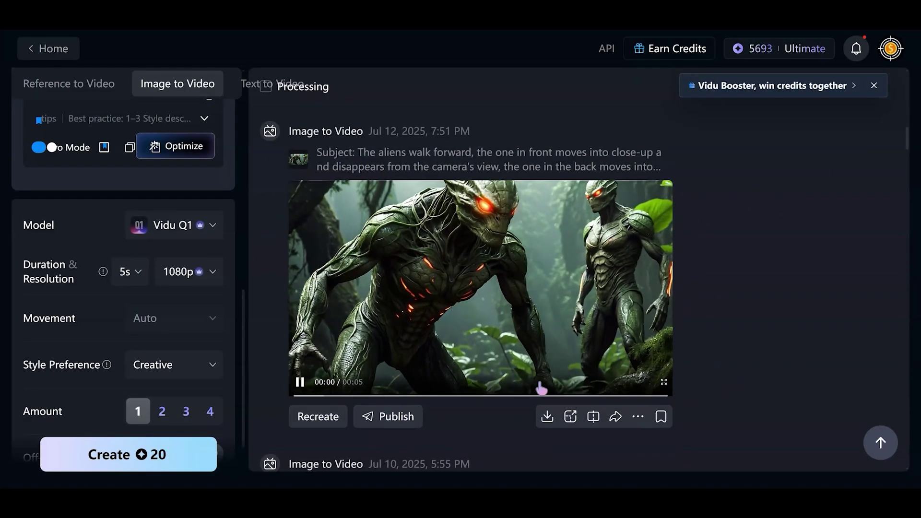
left_click(52, 50)
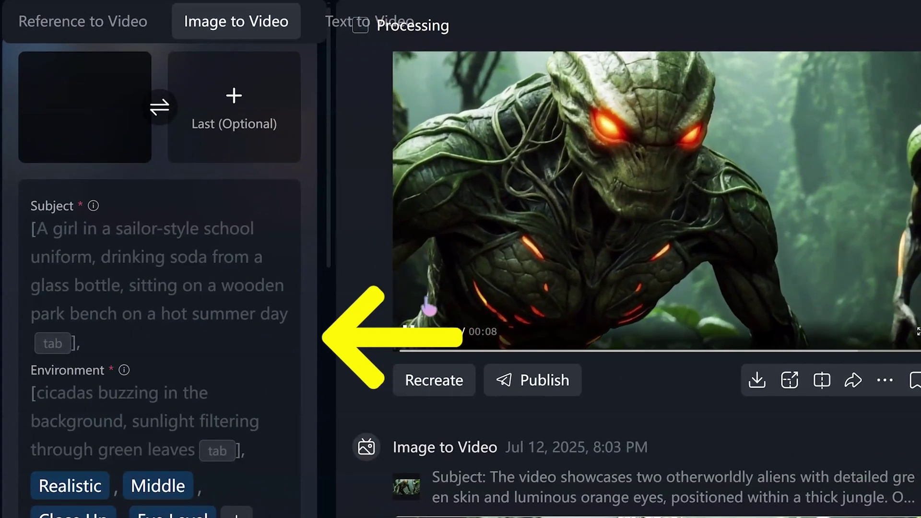
Paste the alien spaceships over dense jungle prompt into the Smart Paste box for auto-formatting.
scroll(330, 268, "down", 3)
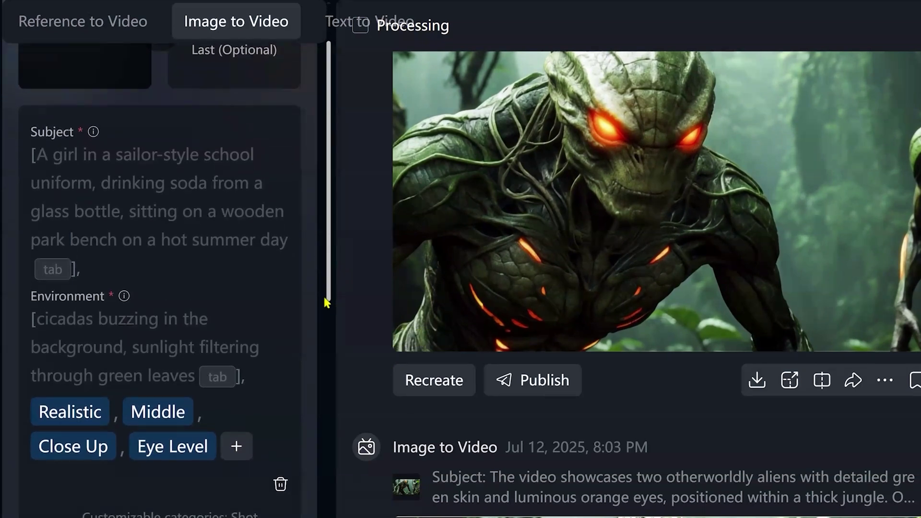
left_click_drag(330, 291, 331, 367)
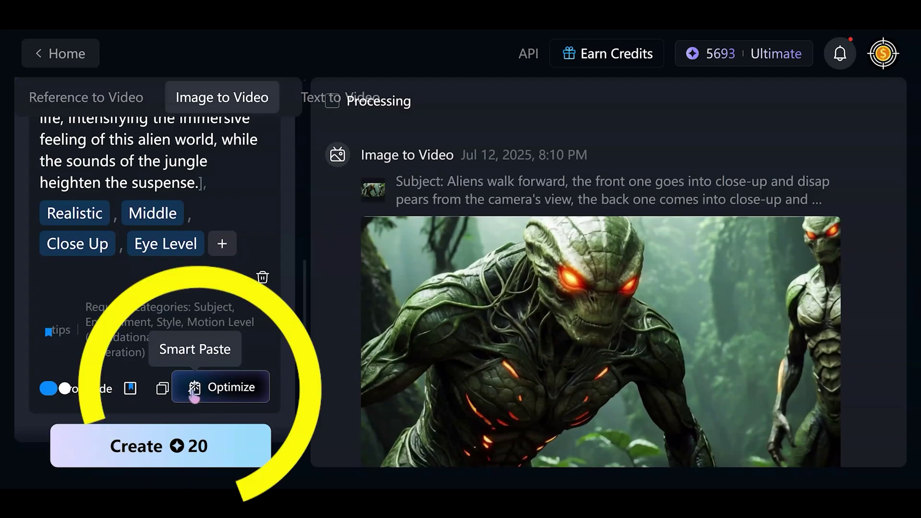
left_click(162, 388)
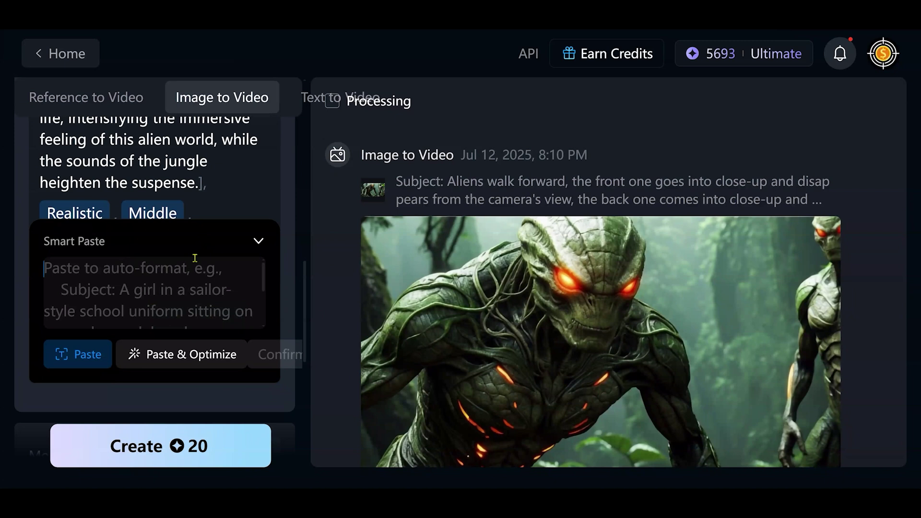
type("The near alien goes into close-up and looks straight at the camera and starts growling")
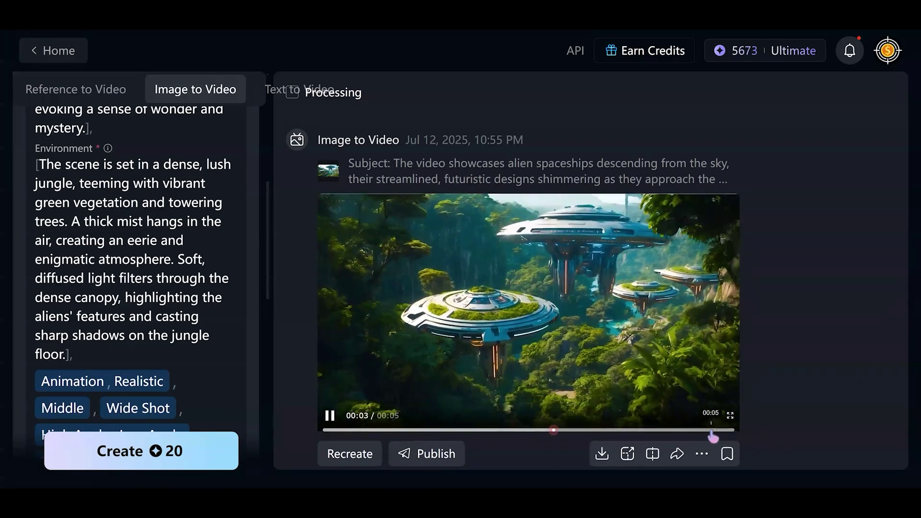
scroll(208, 258, "up", 10)
left_click_drag(235, 282, 26, 241)
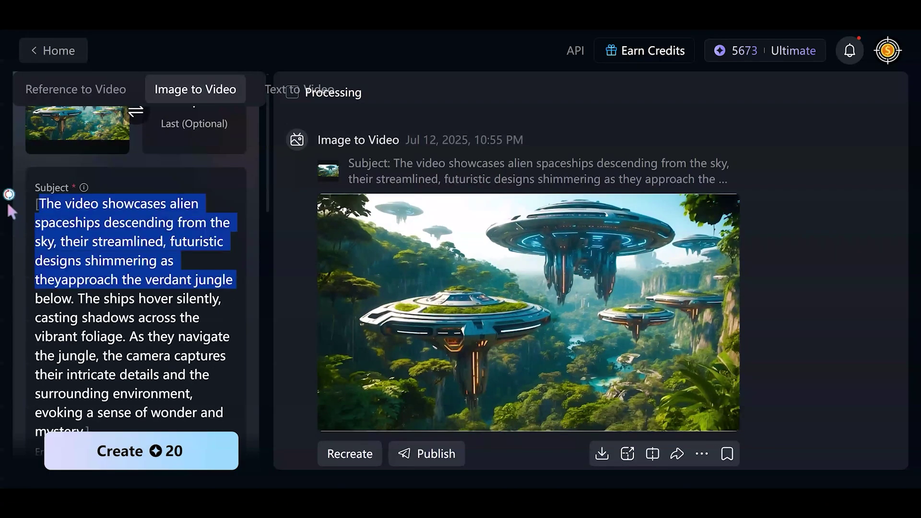
scroll(144, 288, "down", 8)
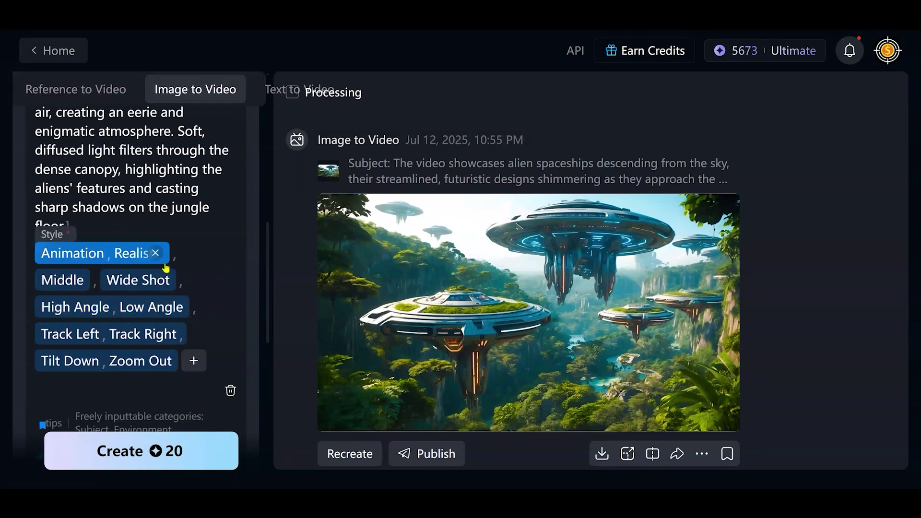
left_click(201, 365)
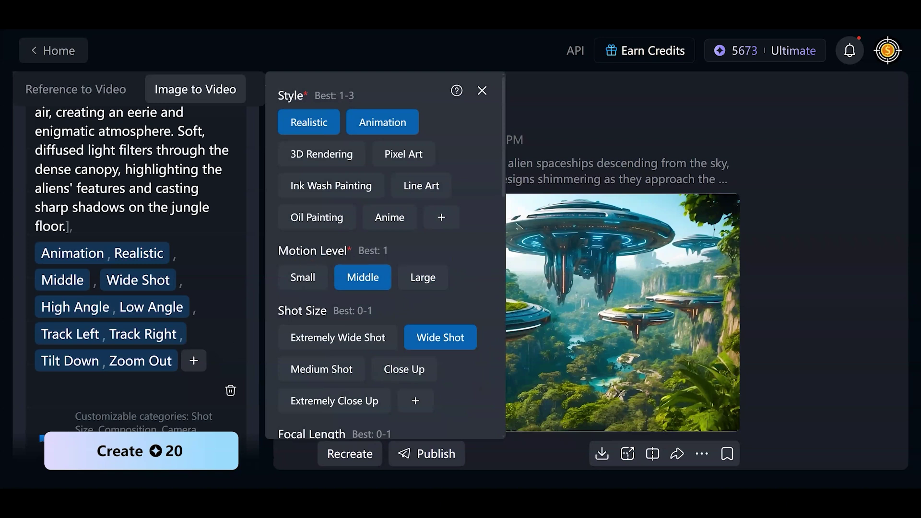
Browse the style and camera options panel down to the end and back up.
scroll(385, 255, "down", 3)
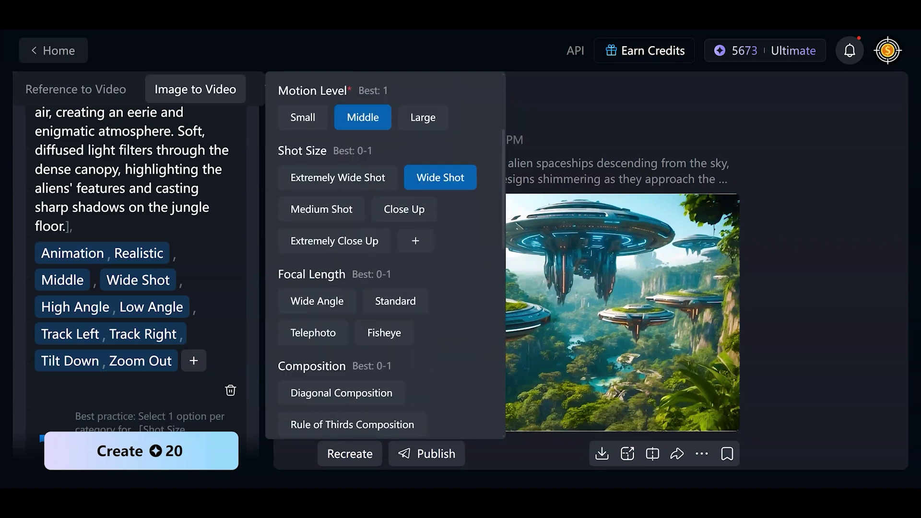
scroll(490, 253, "down", 1)
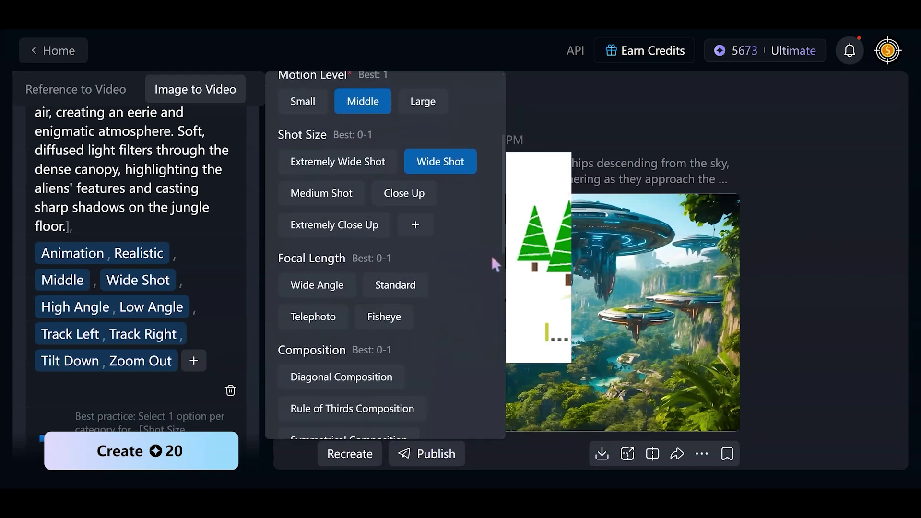
scroll(492, 259, "down", 2)
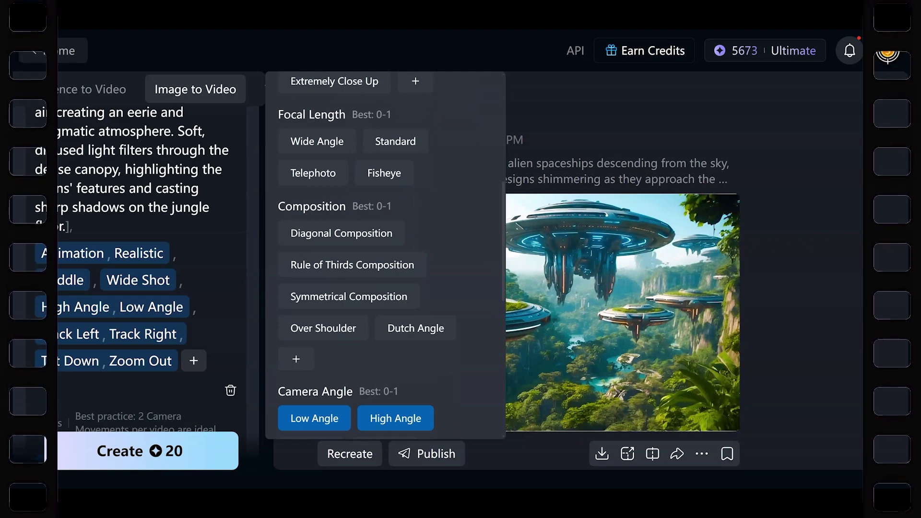
scroll(490, 254, "down", 1)
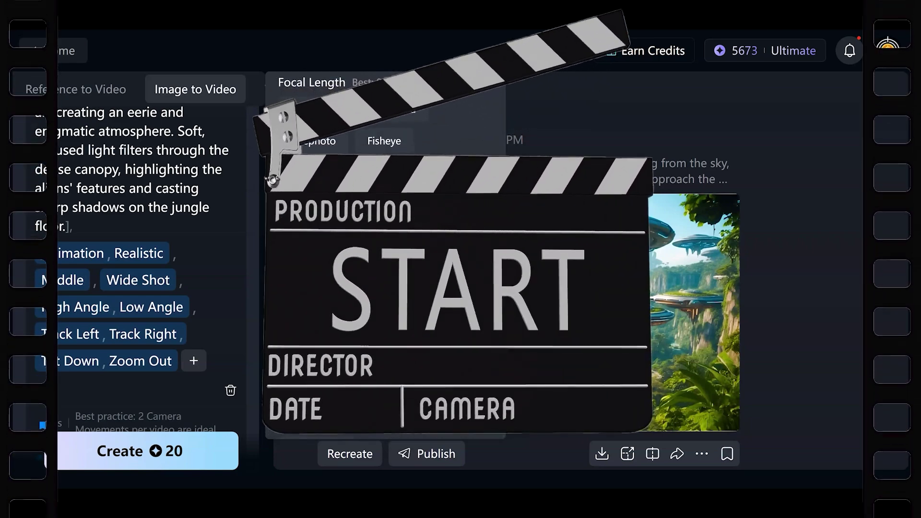
scroll(491, 254, "down", 4)
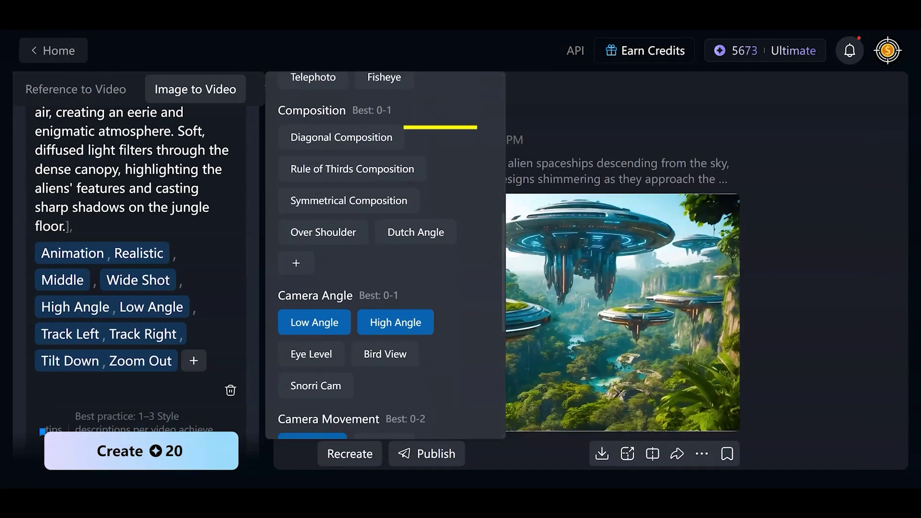
scroll(481, 257, "down", 15)
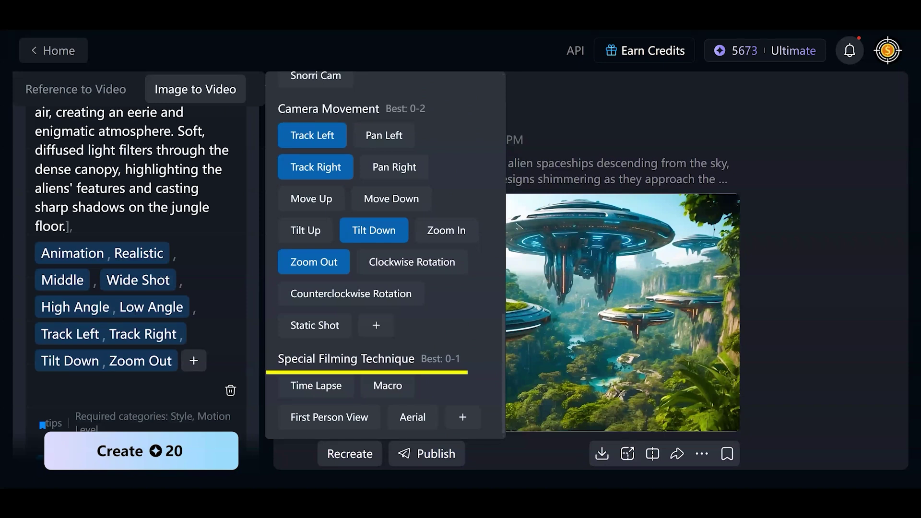
scroll(481, 256, "up", 9)
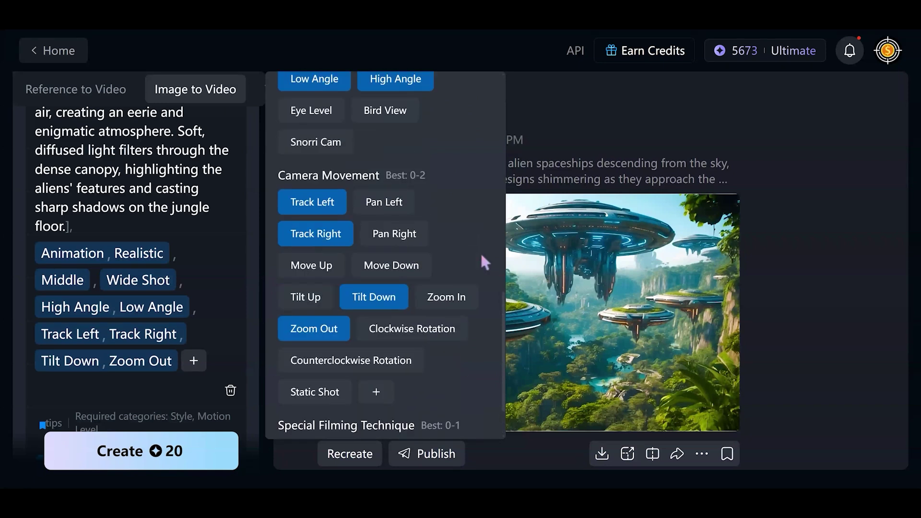
scroll(480, 256, "up", 8)
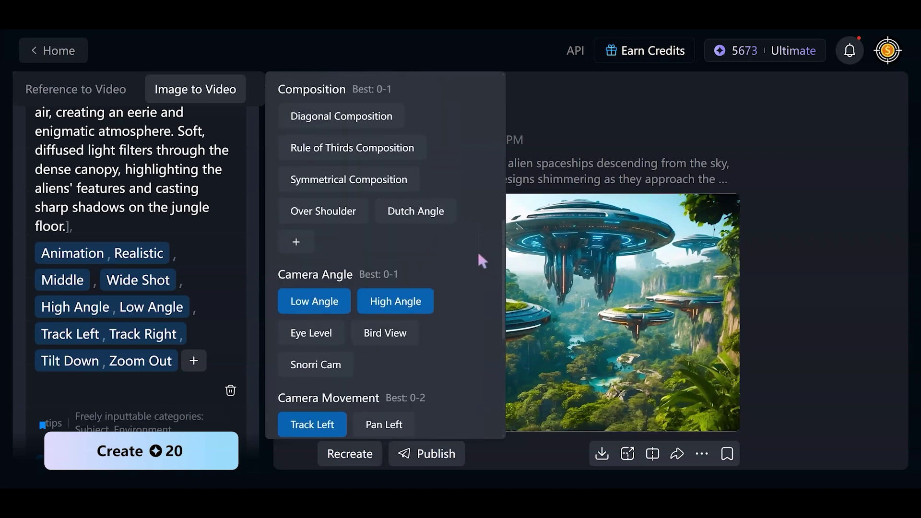
scroll(479, 249, "up", 3)
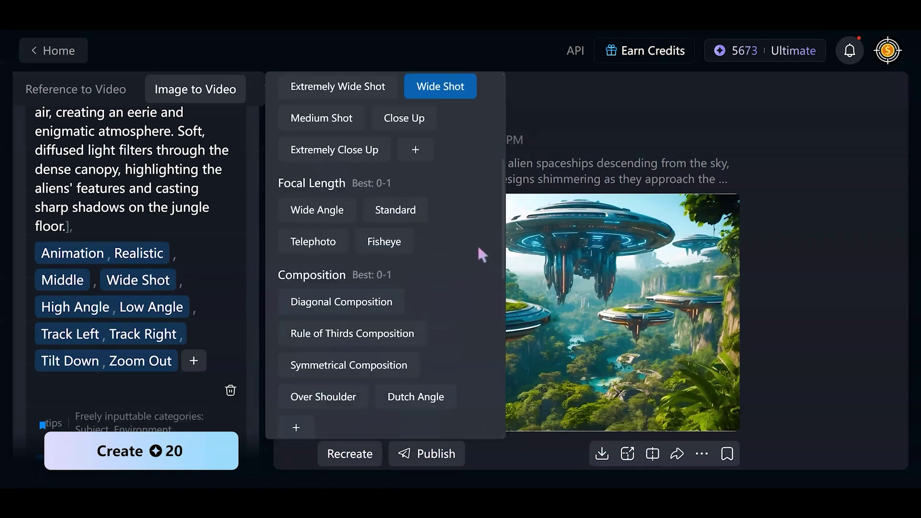
scroll(480, 245, "up", 4)
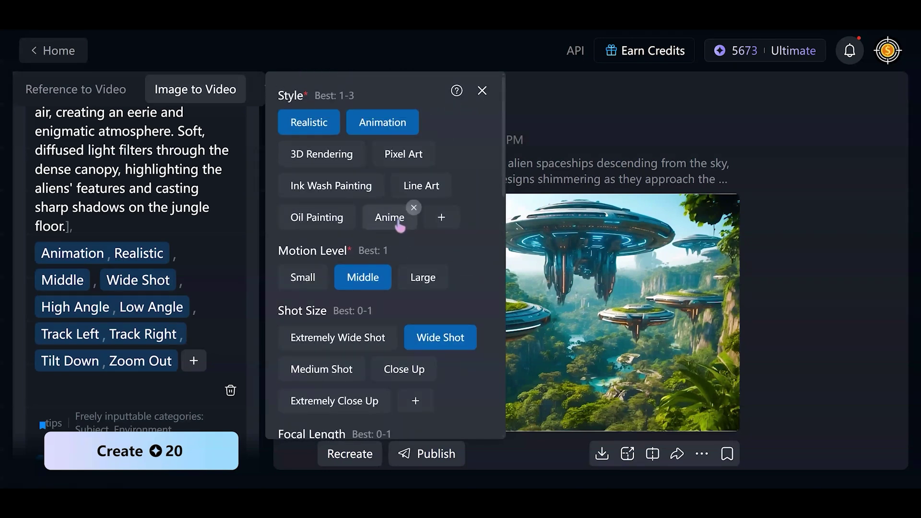
Replace the preset Anime style with a custom ANIME option, left unselected, and close the options.
left_click(414, 208)
left_click(377, 217)
type("ANIME")
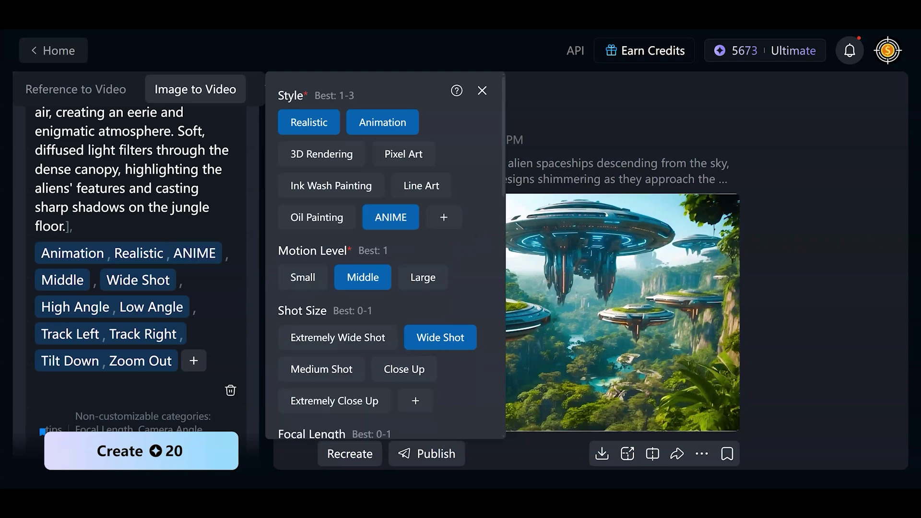
left_click(391, 217)
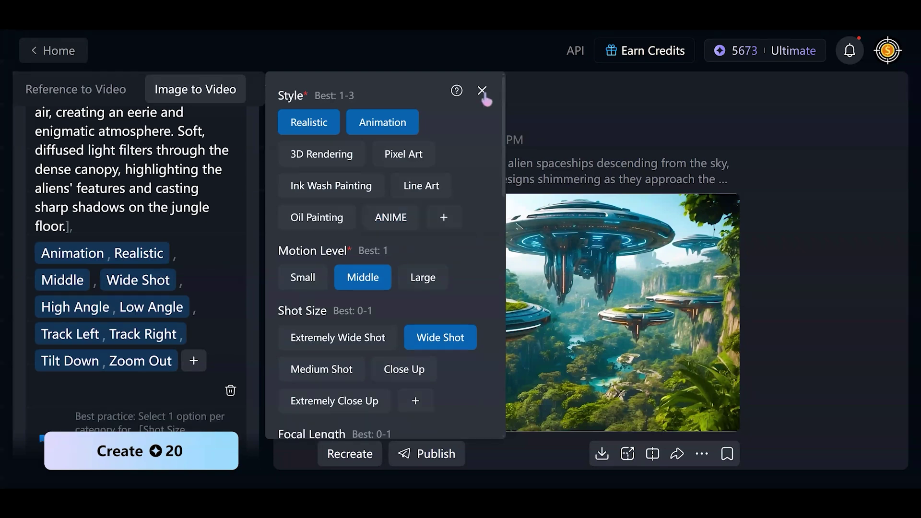
left_click(482, 90)
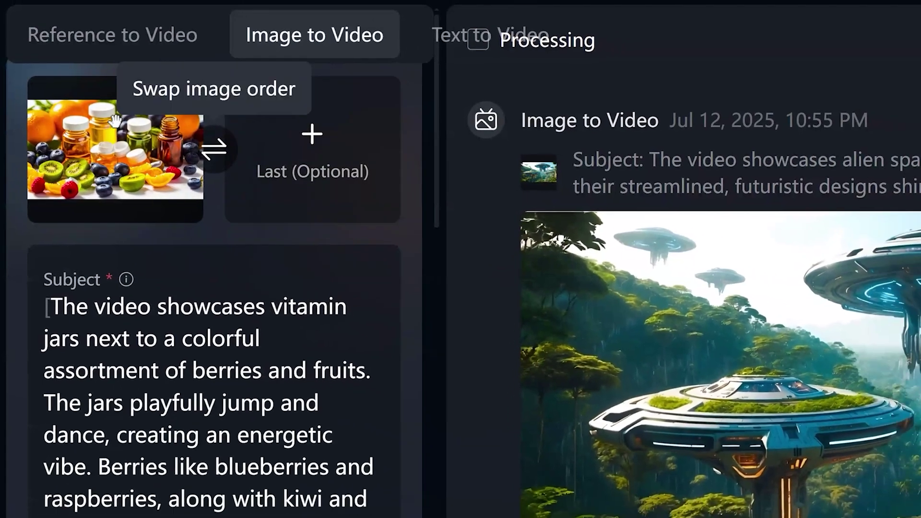
Upload a photo of vitamin jars and fruit as the new first-frame image.
mouse_move(104, 164)
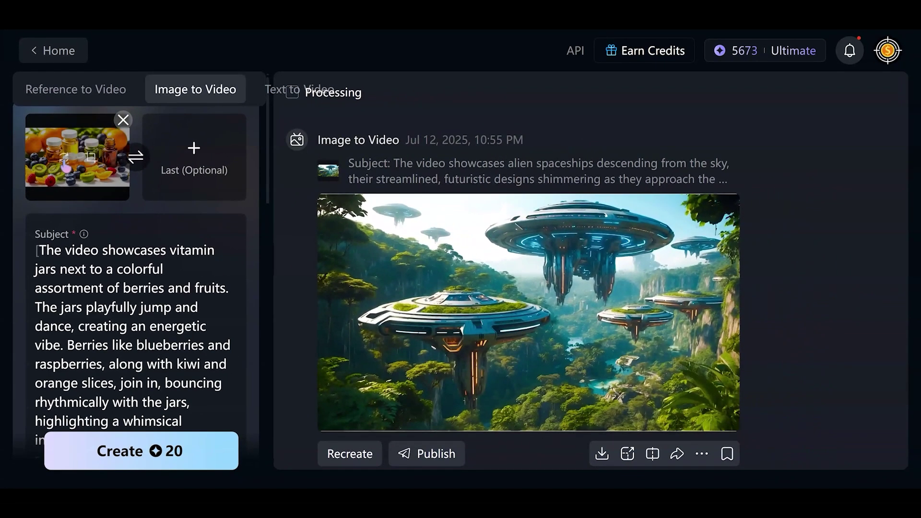
left_click(75, 155)
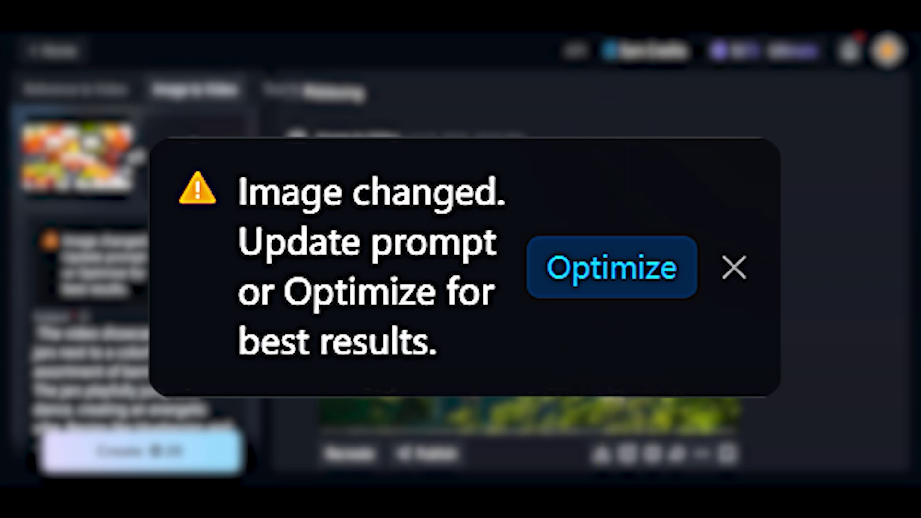
scroll(284, 315, "down", 5)
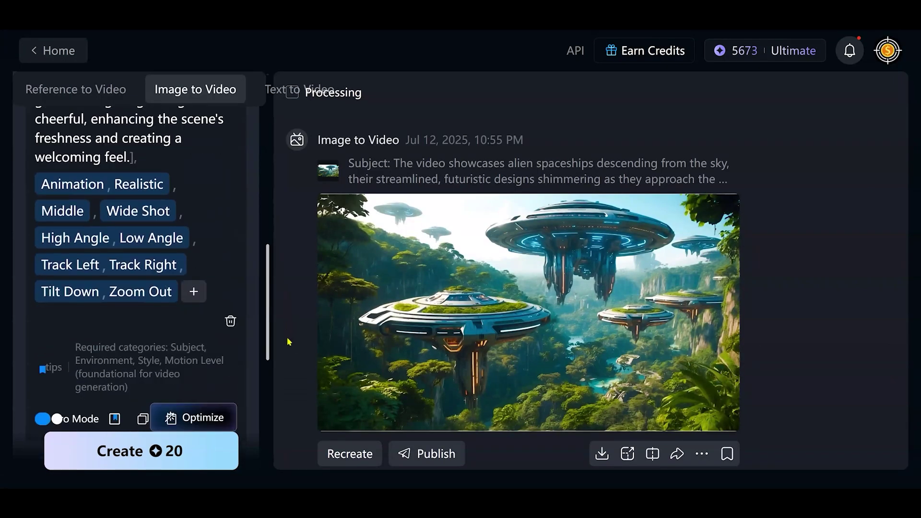
Keep the model at Vidu Q1, duration 5s and resolution 1080p.
scroll(289, 341, "down", 1)
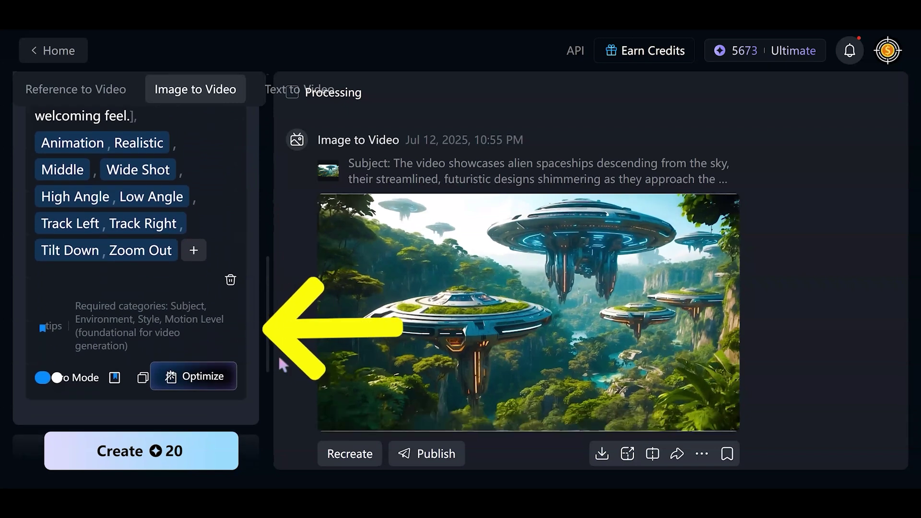
scroll(275, 331, "down", 1)
scroll(270, 336, "down", 6)
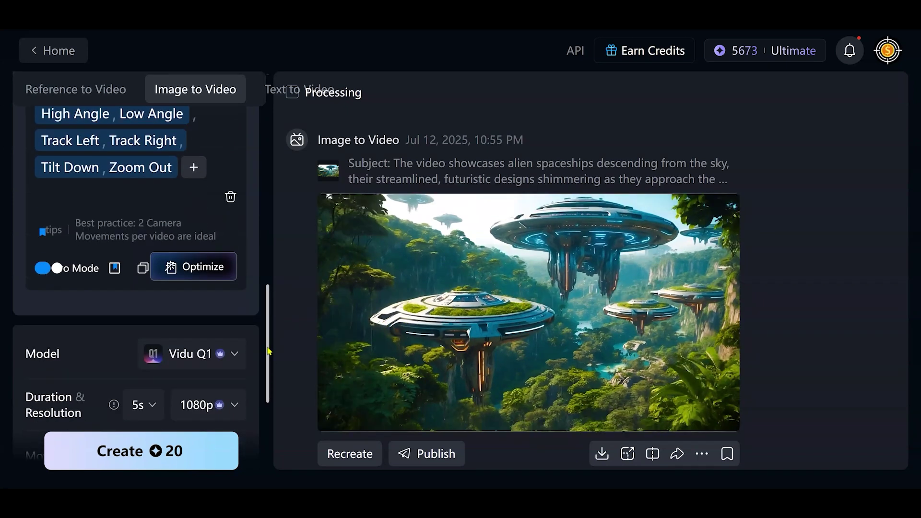
left_click(239, 151)
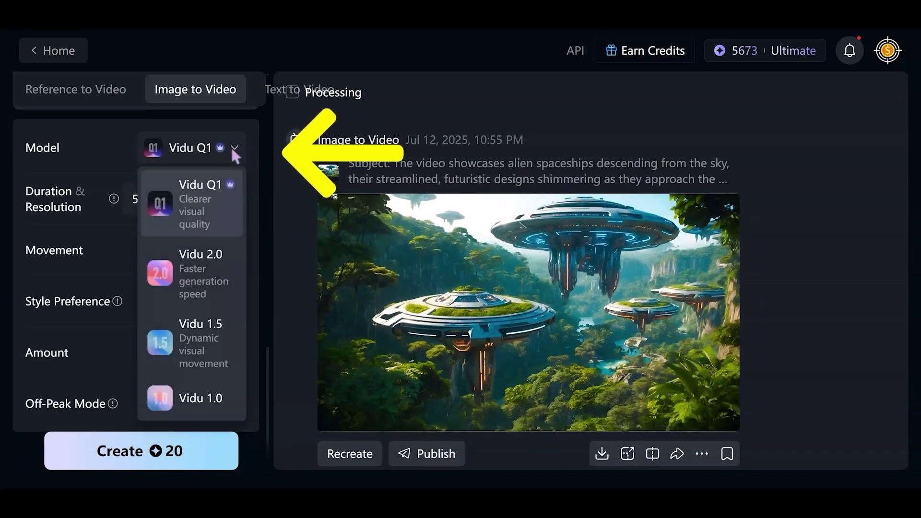
left_click(235, 152)
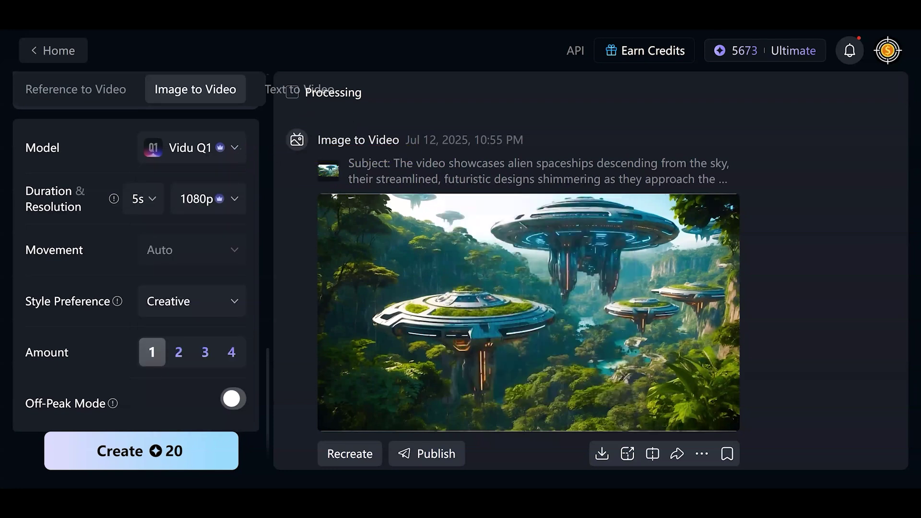
left_click(153, 197)
left_click(155, 194)
left_click(235, 198)
left_click(236, 197)
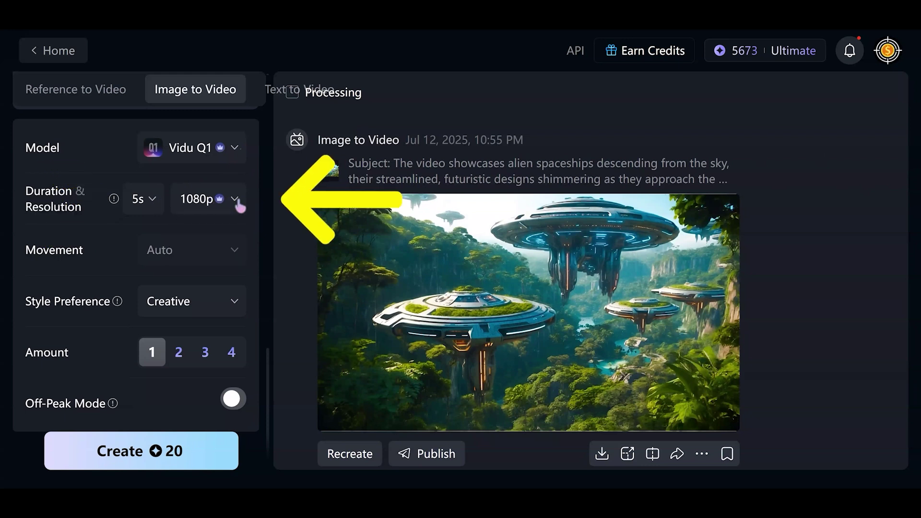
mouse_move(231, 256)
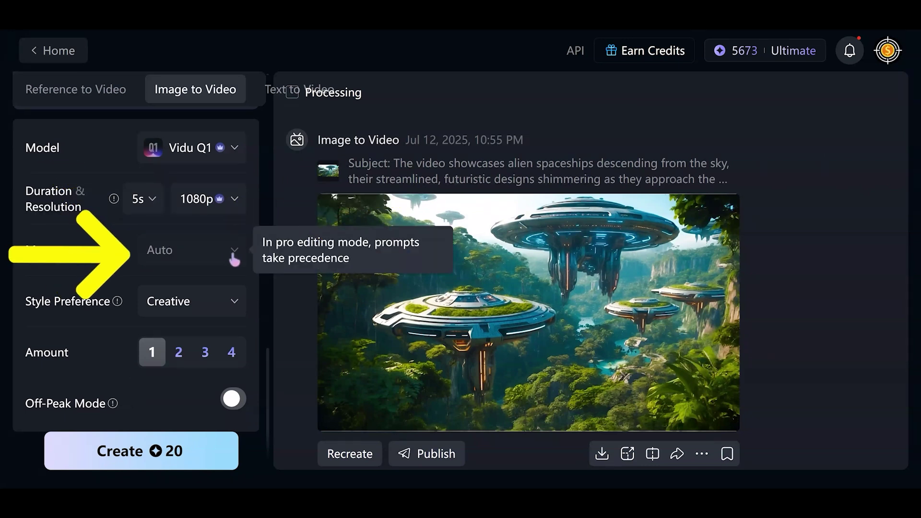
Turn off Pro Mode so the prompt is plain text and Movement becomes adjustable.
scroll(238, 246, "up", 4)
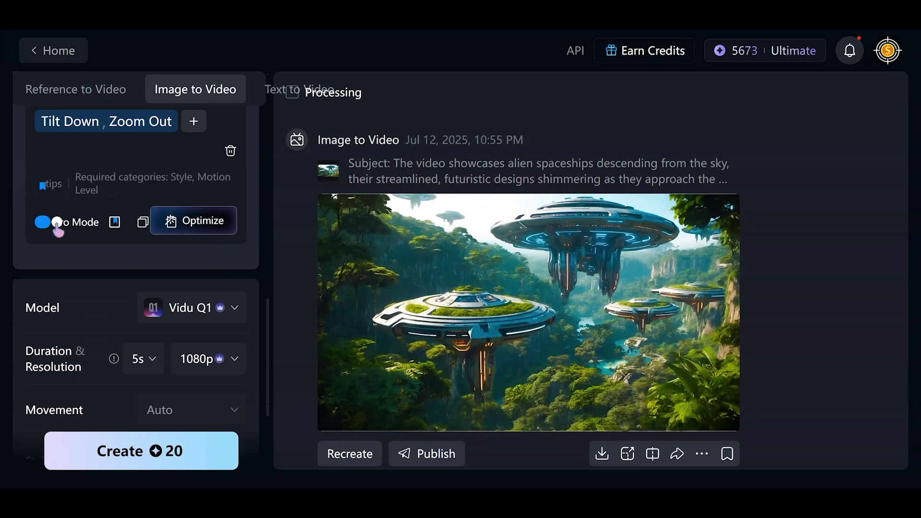
left_click(56, 225)
scroll(154, 242, "down", 4)
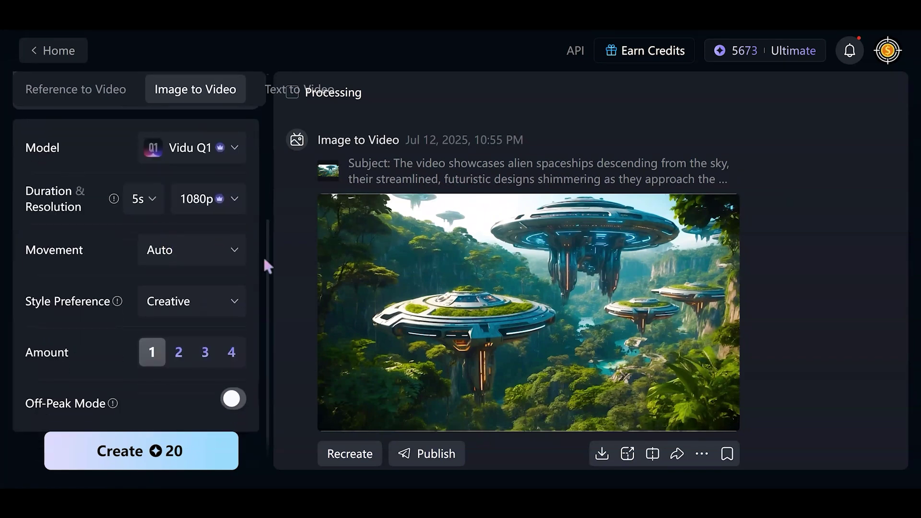
left_click(238, 257)
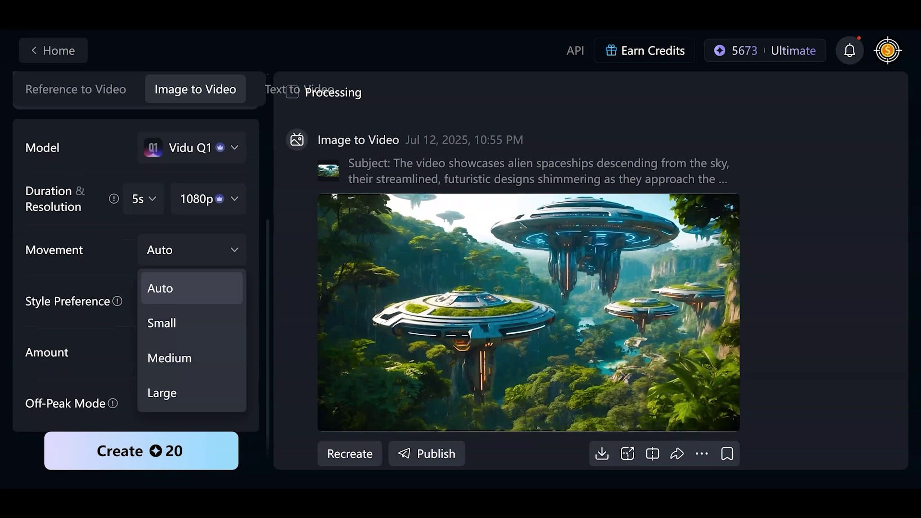
Generate two vitamin bottles clips with Auto movement and Creative preference, then move to Reference to Video.
left_click(250, 257)
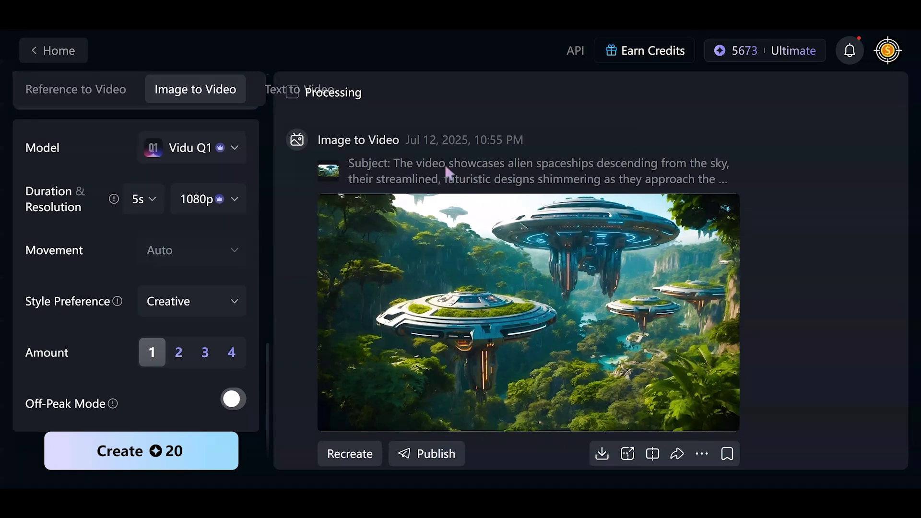
left_click(231, 298)
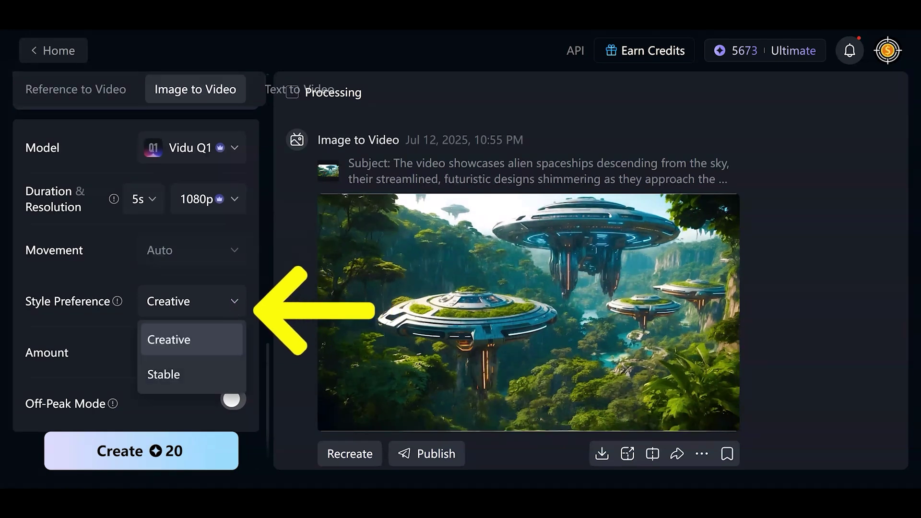
left_click(117, 301)
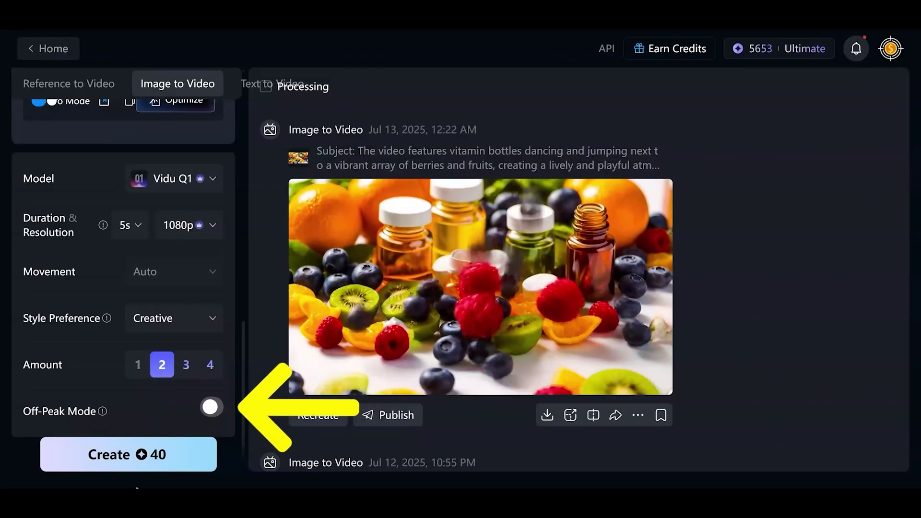
left_click(199, 464)
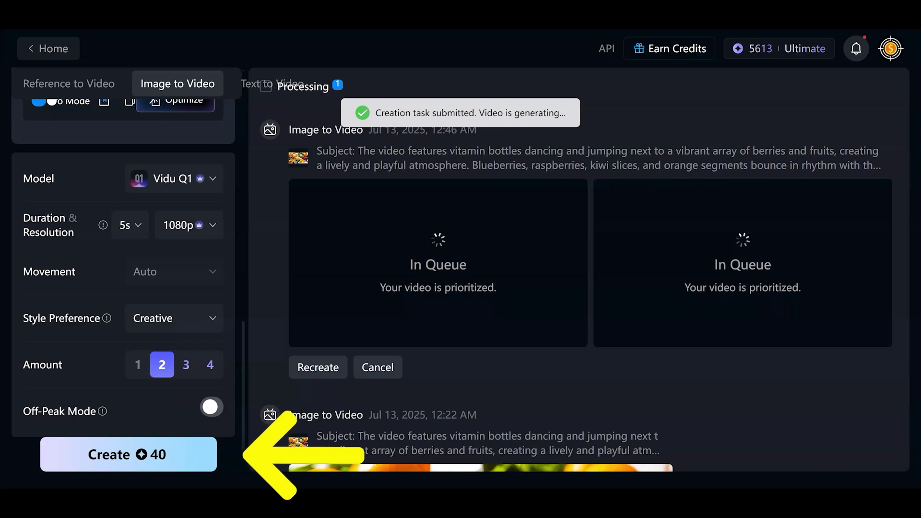
triple_click(242, 363)
left_click_drag(245, 342, 260, 93)
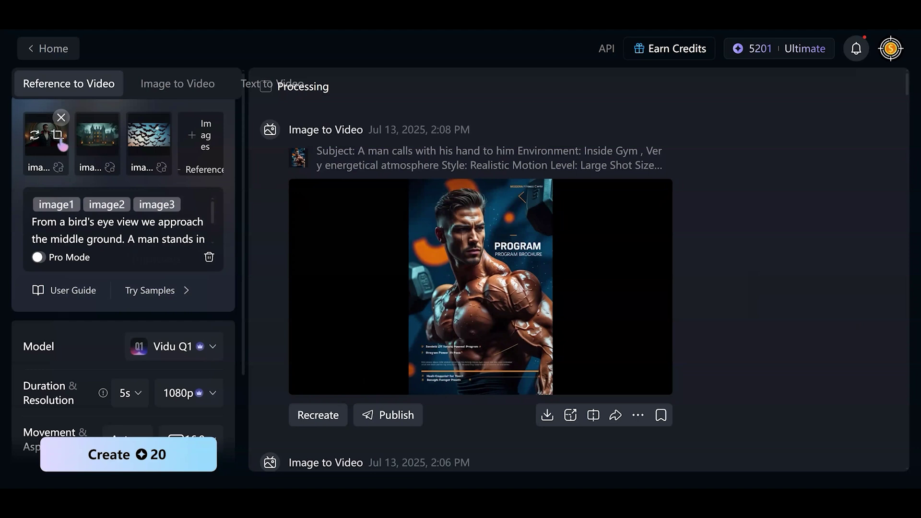
Check the crops of the man, castle and bats reference images, then view the finished castle clip.
left_click(59, 139)
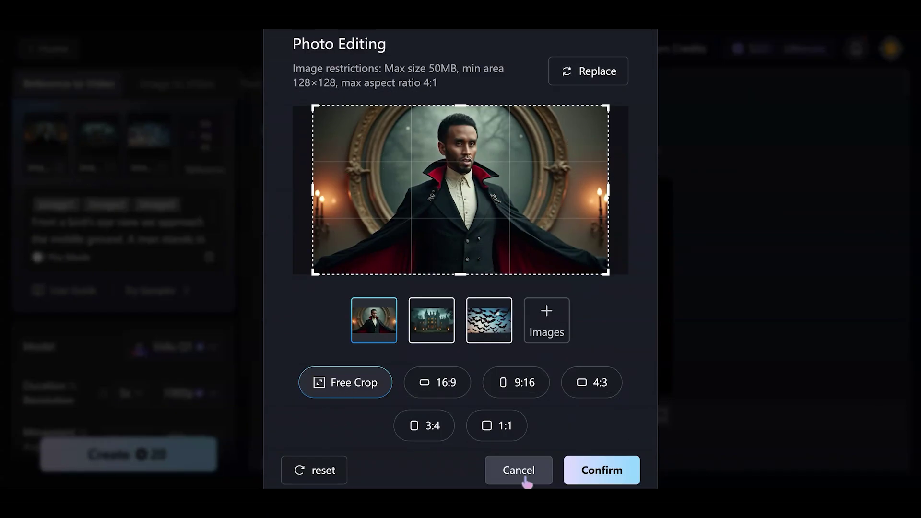
left_click(526, 476)
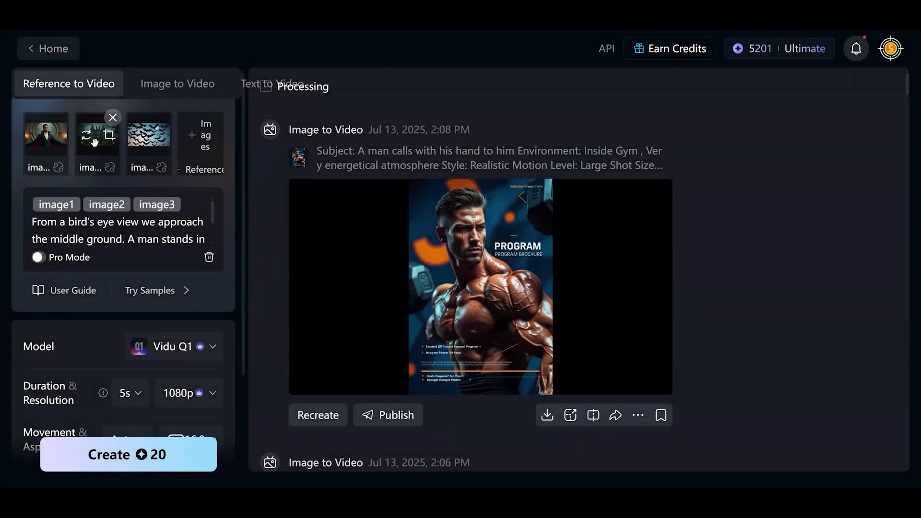
left_click(109, 139)
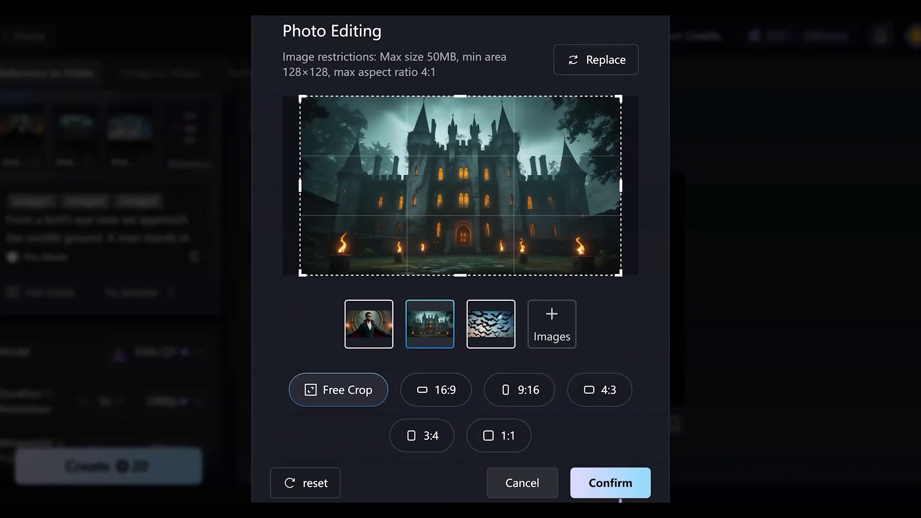
left_click(545, 488)
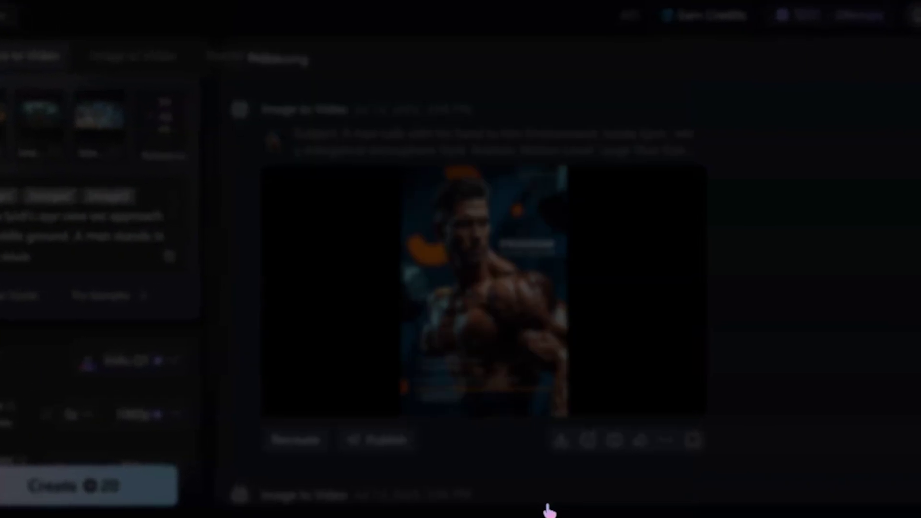
mouse_move(86, 121)
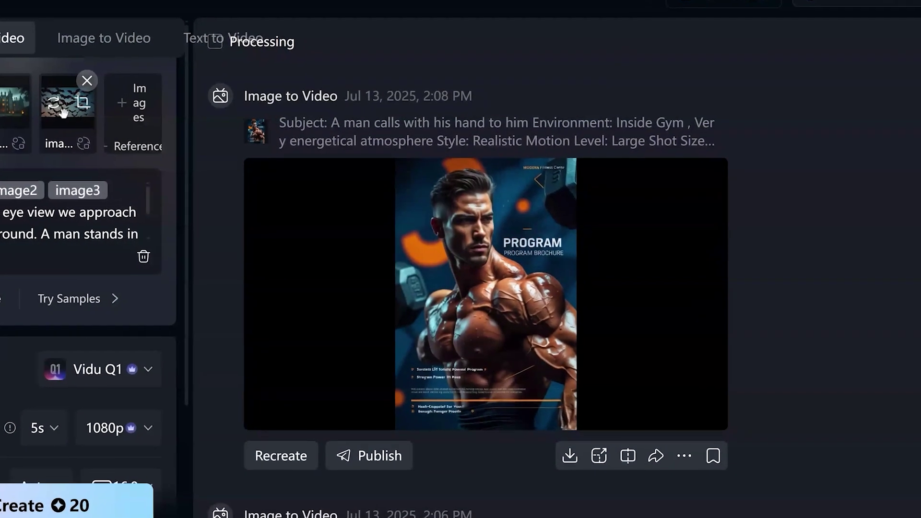
left_click(75, 99)
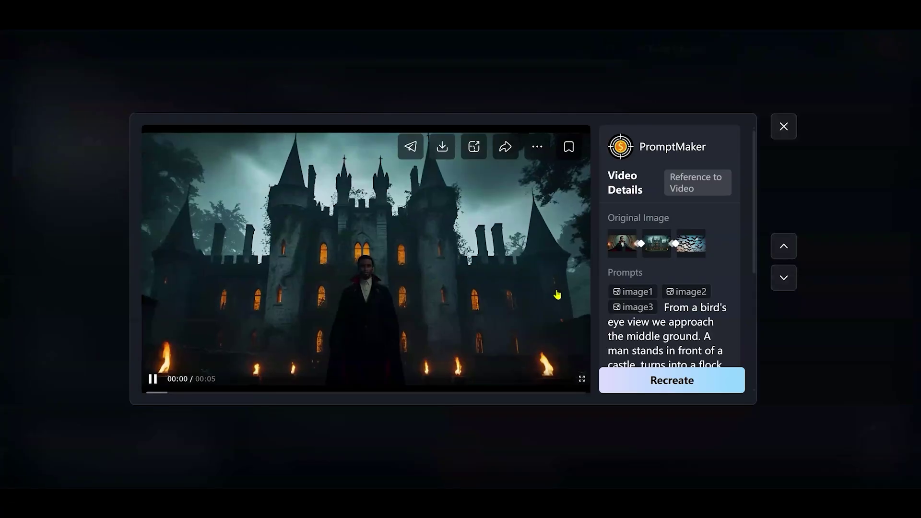
mouse_move(695, 247)
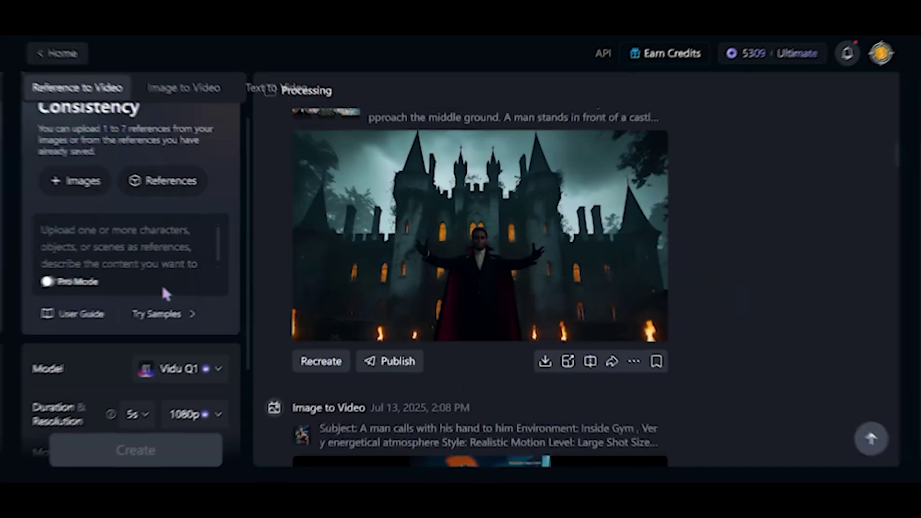
scroll(155, 288, "down", 3)
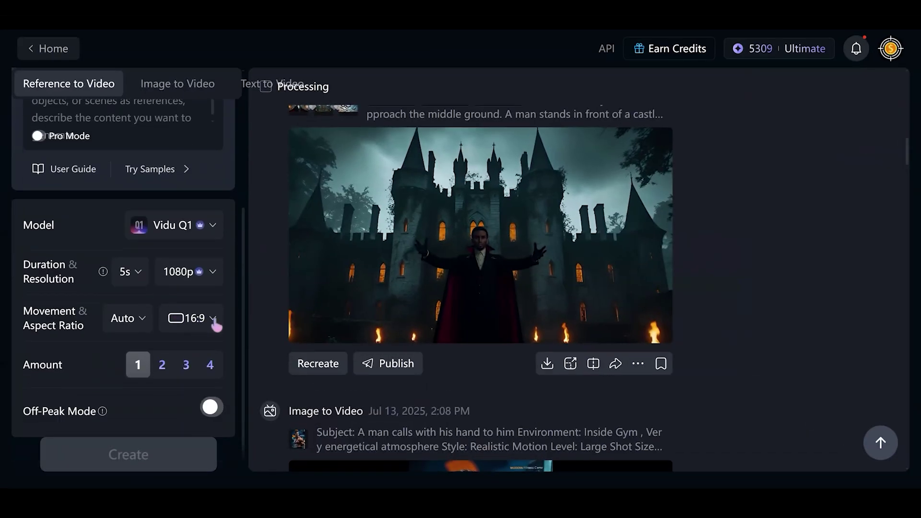
Try 9:16, 3:4 and 4:3 crops on the castle image before settling on 16:9.
left_click(213, 319)
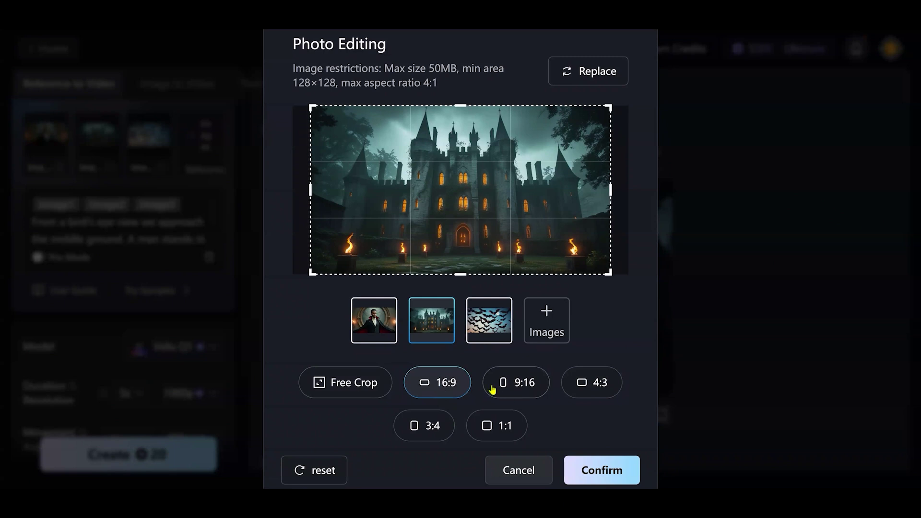
left_click(508, 393)
left_click(422, 426)
left_click(598, 393)
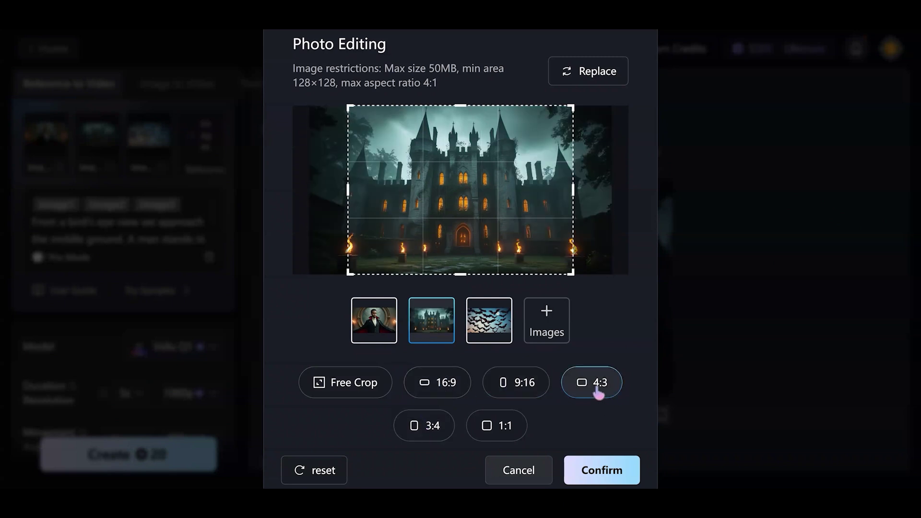
left_click(430, 386)
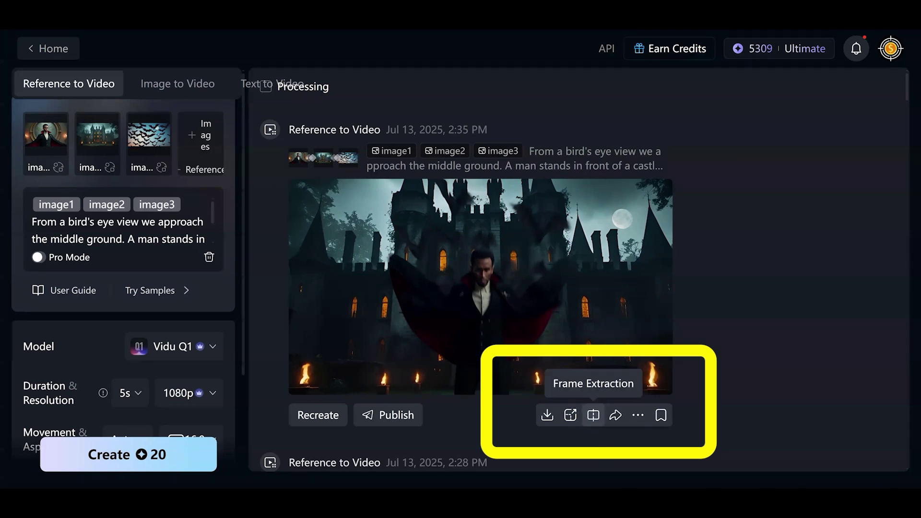
Capture a still from the Dracula castle clip, add it as a fourth reference image, then return home.
left_click(595, 418)
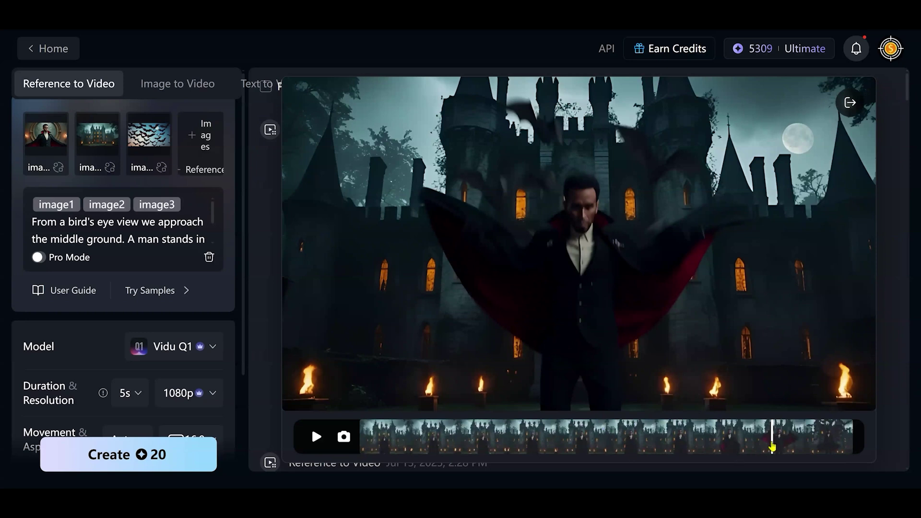
left_click(726, 446)
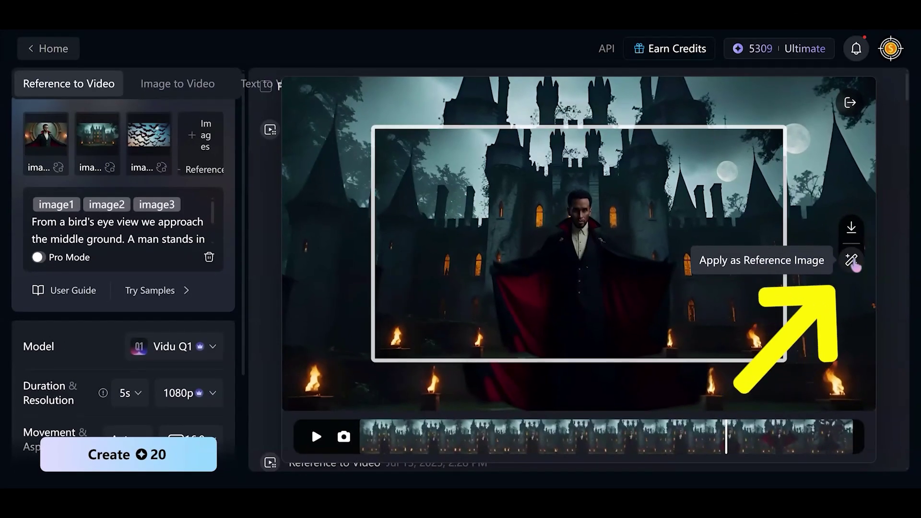
left_click(853, 261)
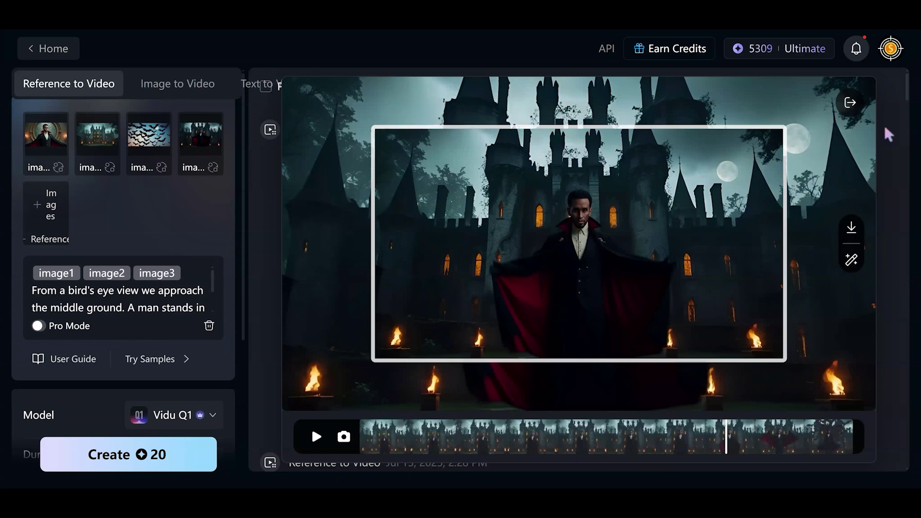
left_click(850, 107)
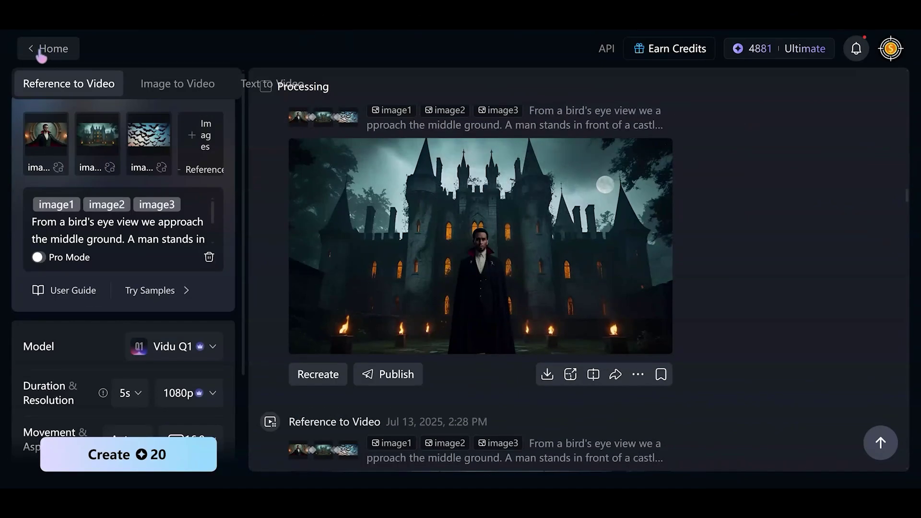
left_click(41, 50)
In Text to Video, generate and play the alien invasion over New York clip, then return home.
scroll(48, 168, "down", 3)
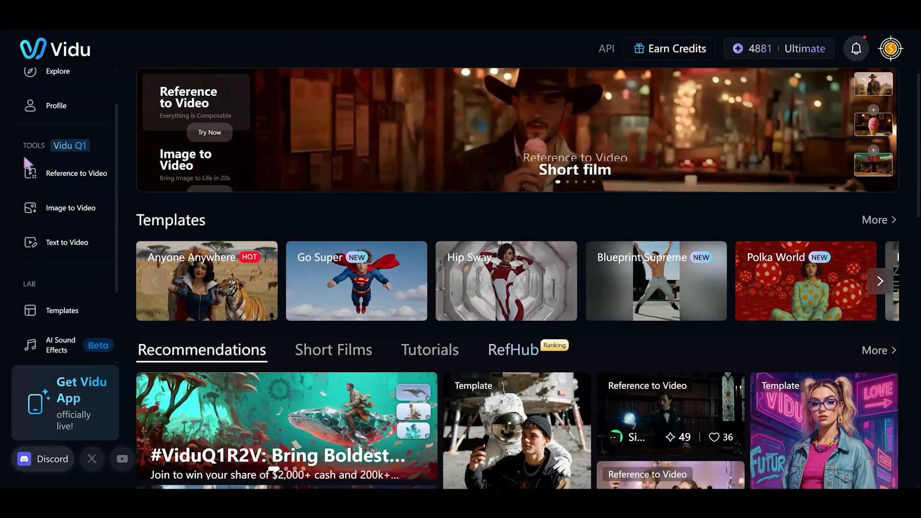
left_click(66, 138)
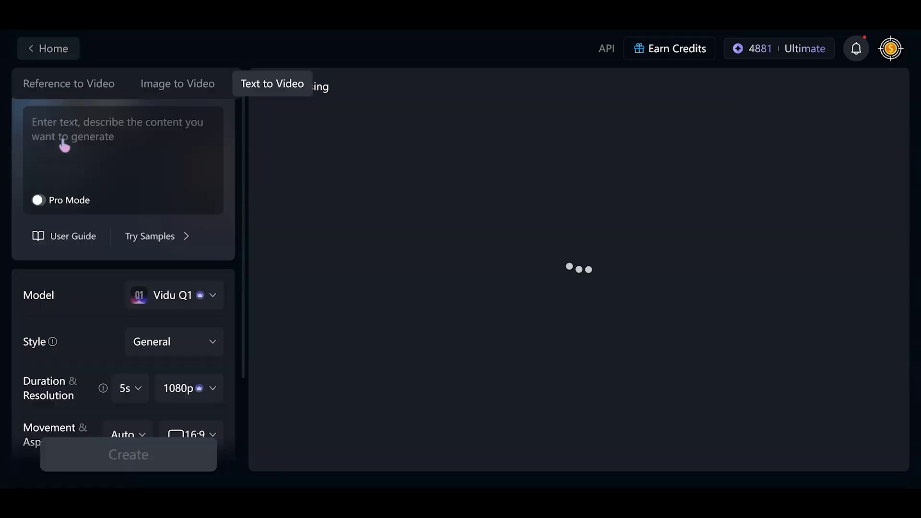
left_click(779, 248)
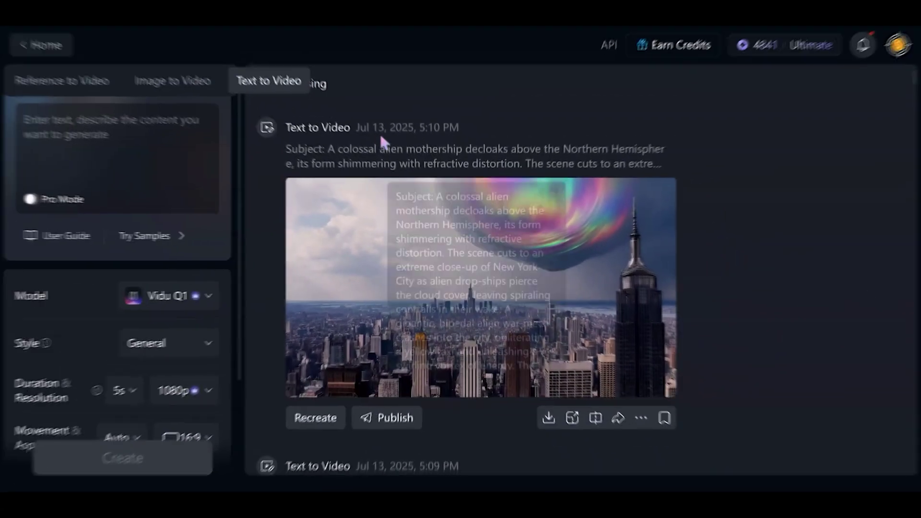
scroll(448, 235, "down", 4)
scroll(451, 236, "down", 3)
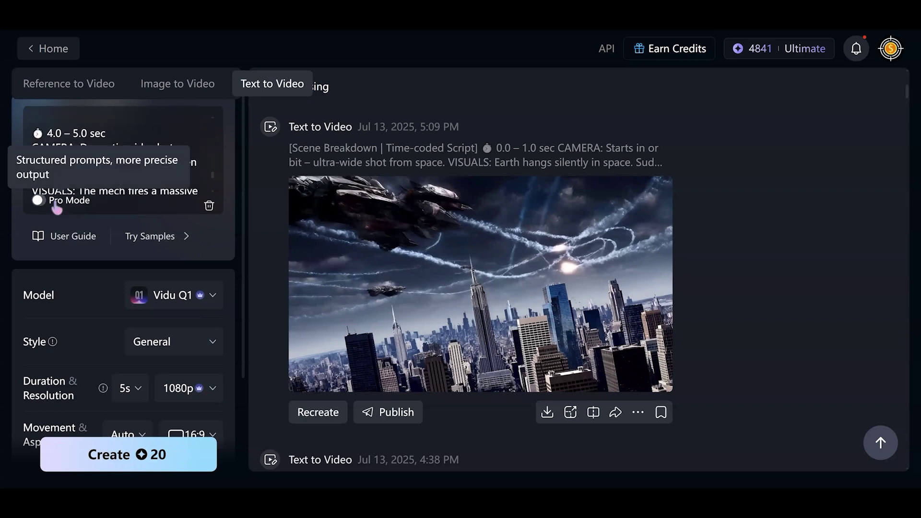
scroll(201, 326, "down", 3)
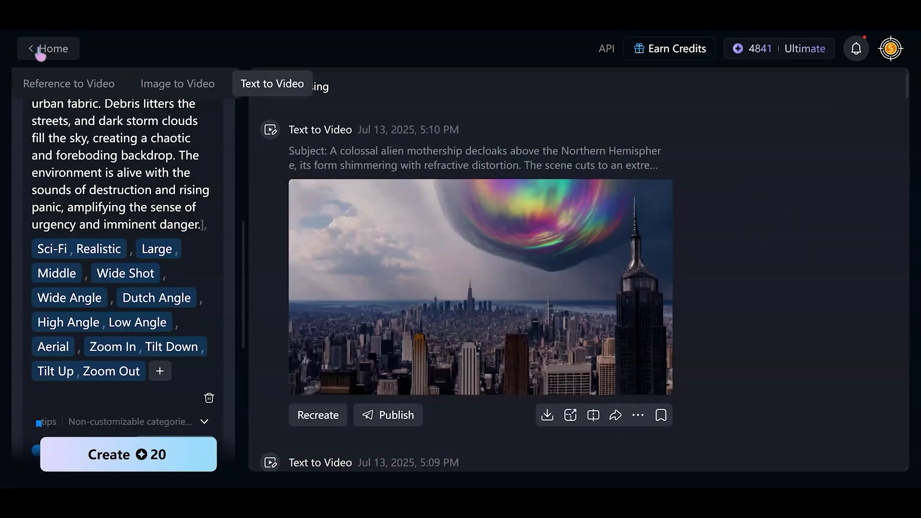
left_click(38, 50)
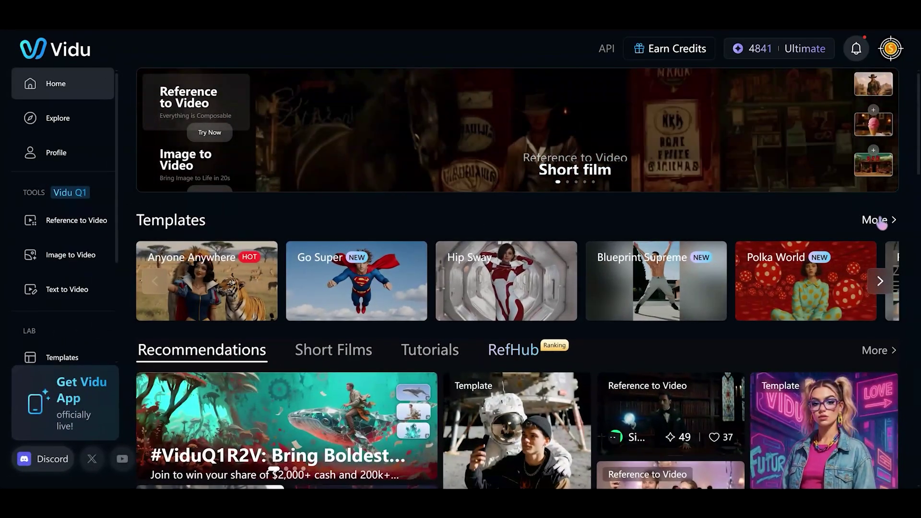
left_click(882, 222)
scroll(480, 312, "down", 3)
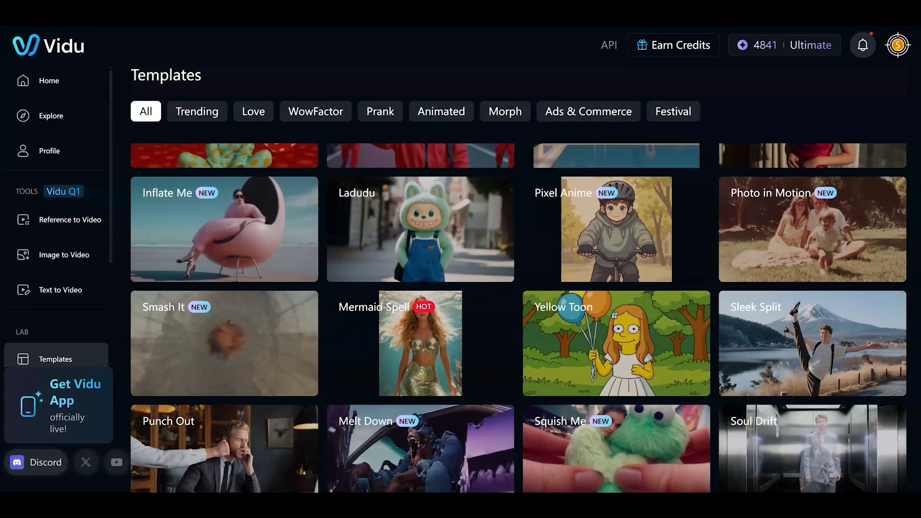
scroll(480, 312, "down", 3)
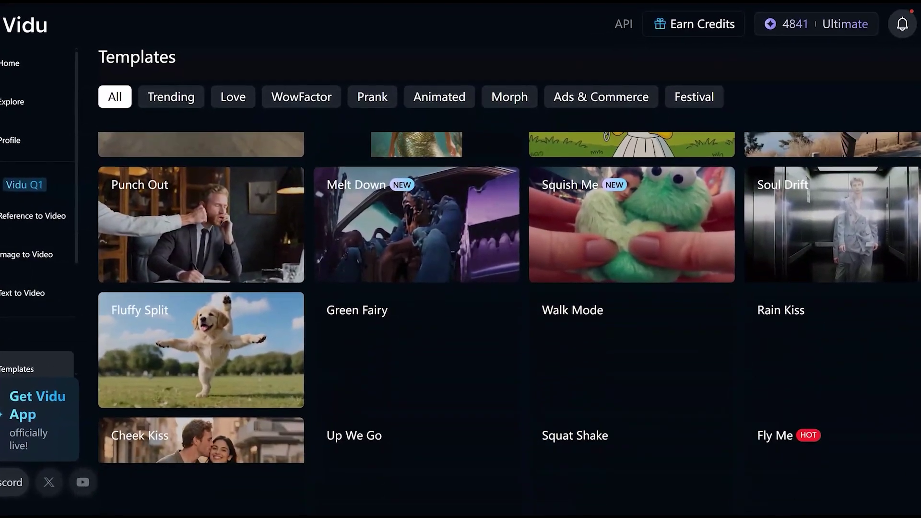
scroll(480, 312, "up", 2)
scroll(461, 288, "up", 2)
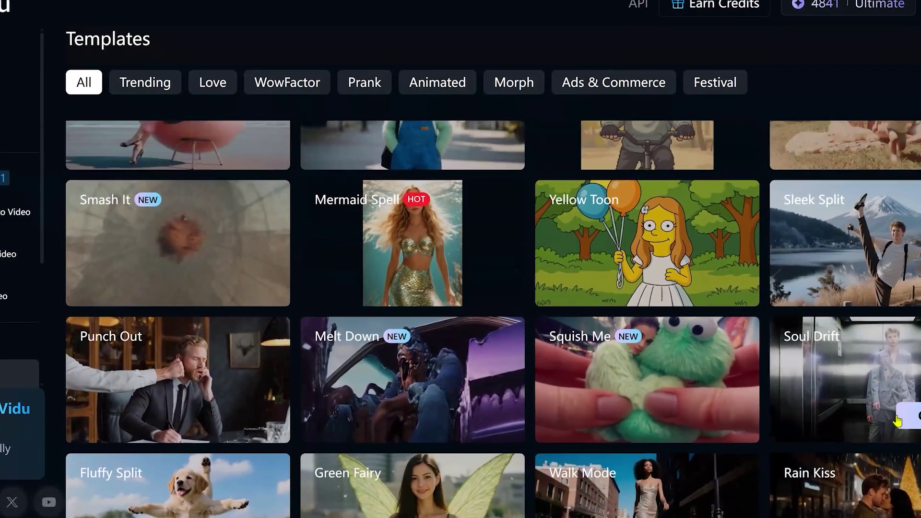
mouse_move(412, 267)
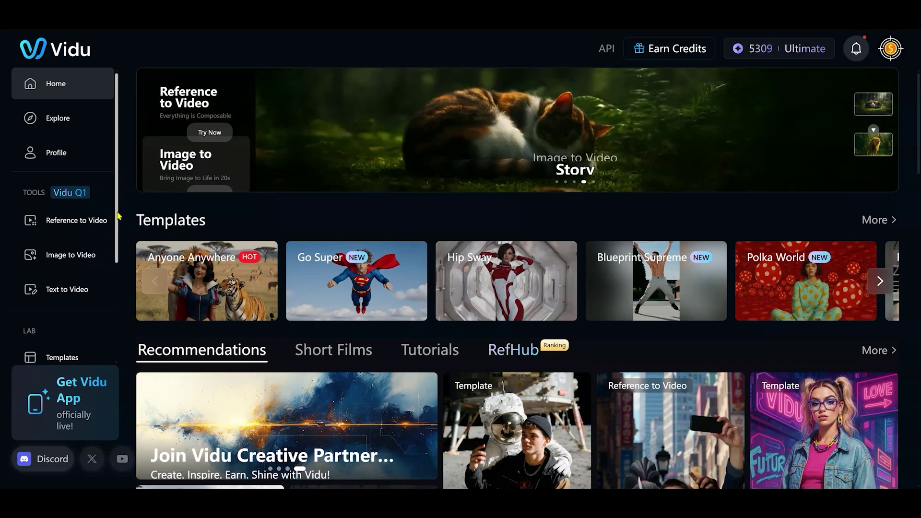
scroll(116, 327, "down", 3)
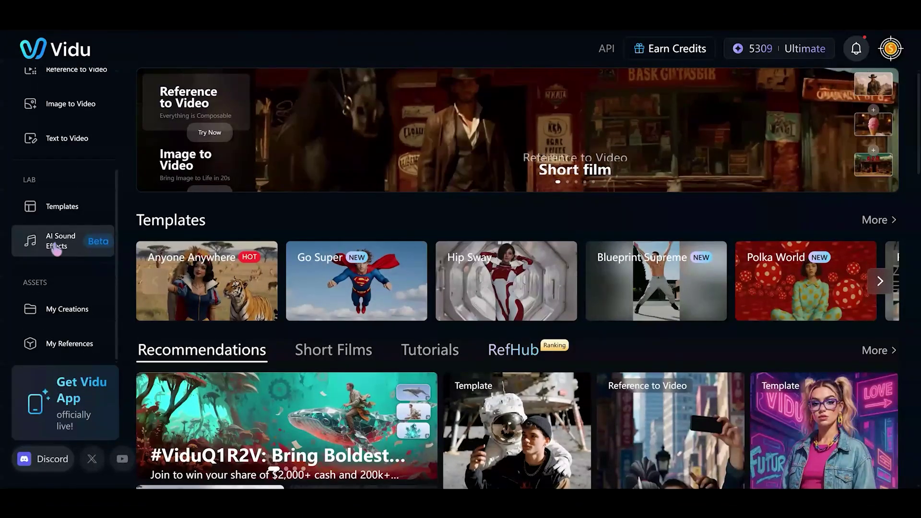
left_click(56, 248)
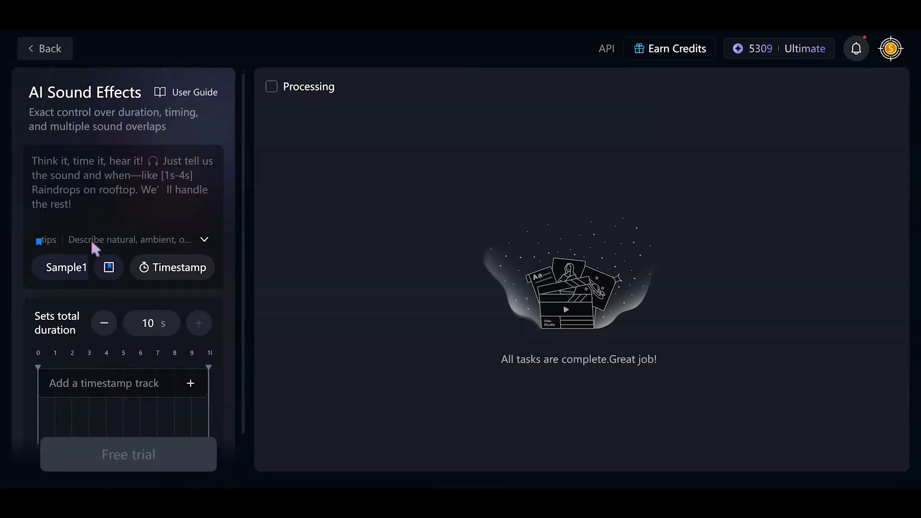
left_click(66, 276)
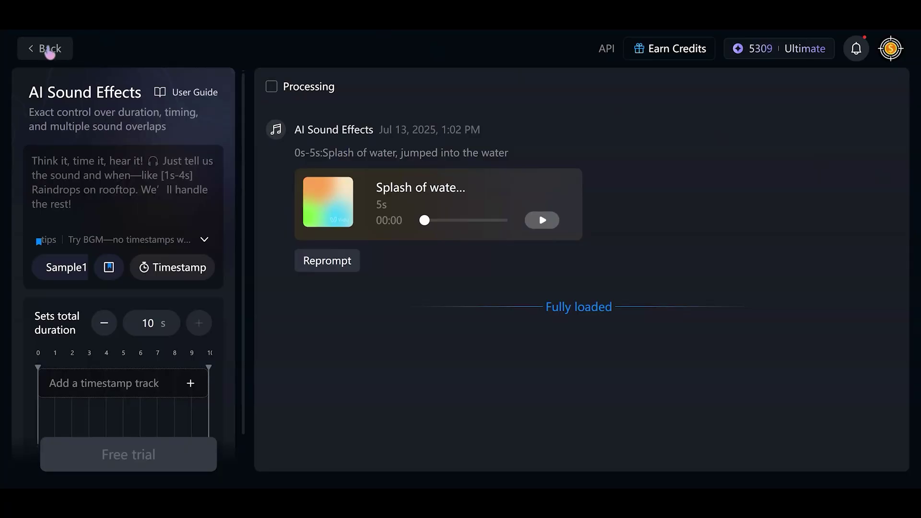
left_click(47, 49)
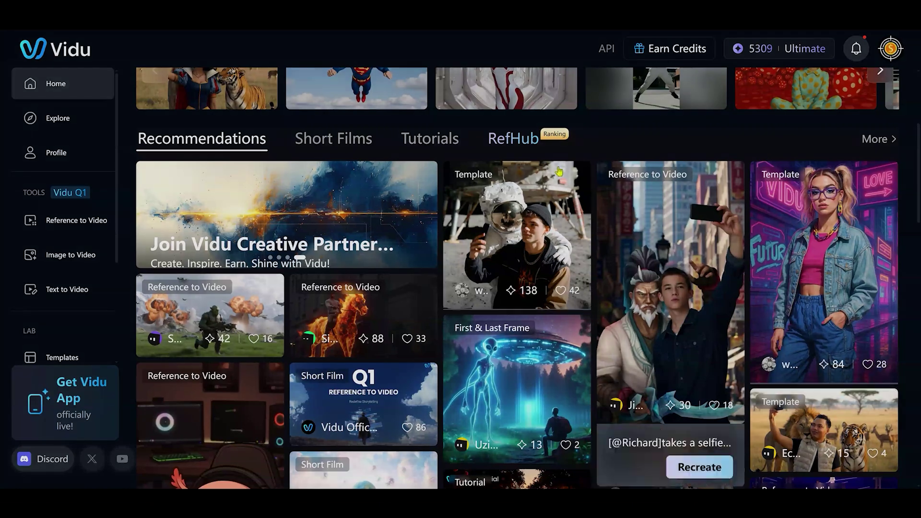
Browse the Short Films, Tutorials and RefHub collections.
left_click(333, 139)
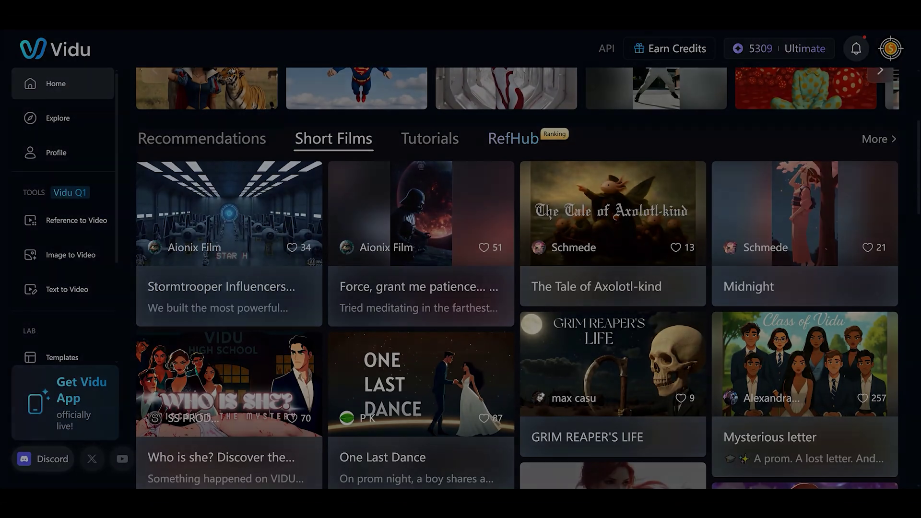
left_click(430, 139)
left_click(514, 139)
scroll(895, 450, "down", 6)
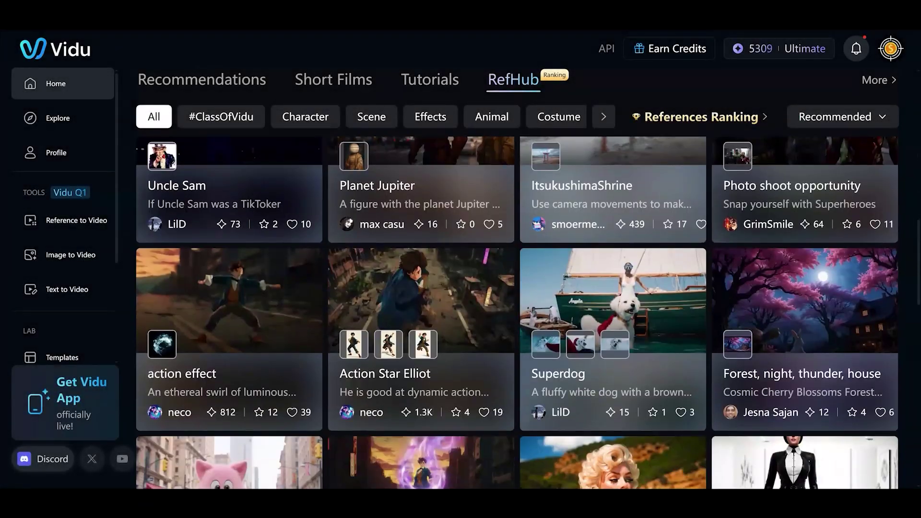
scroll(517, 312, "down", 2)
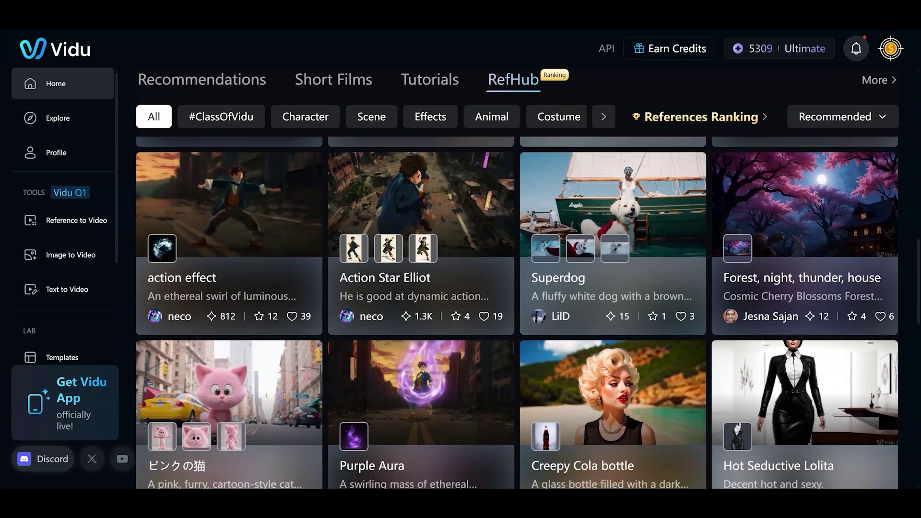
Look over the Get Vidu App and Earn Credits offers, then view yearly prices for Free, Standard, Premium and Ultimate.
left_click(79, 405)
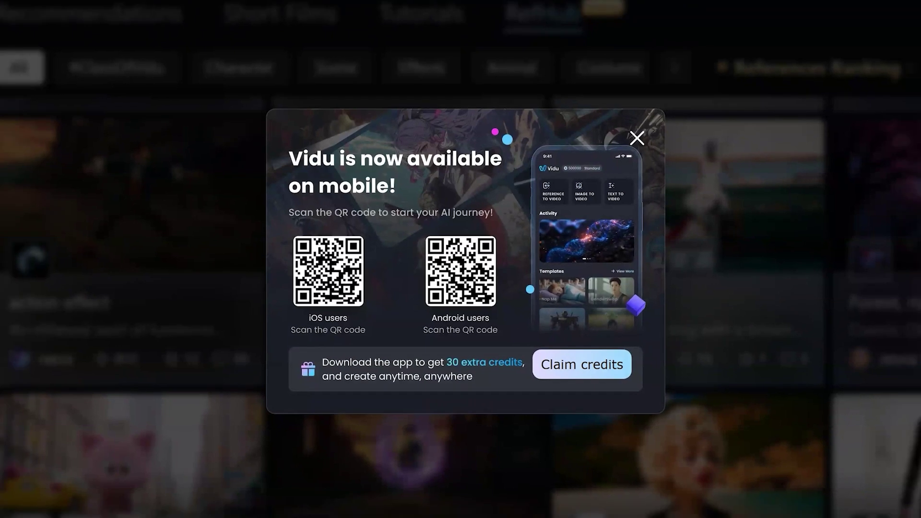
left_click(633, 419)
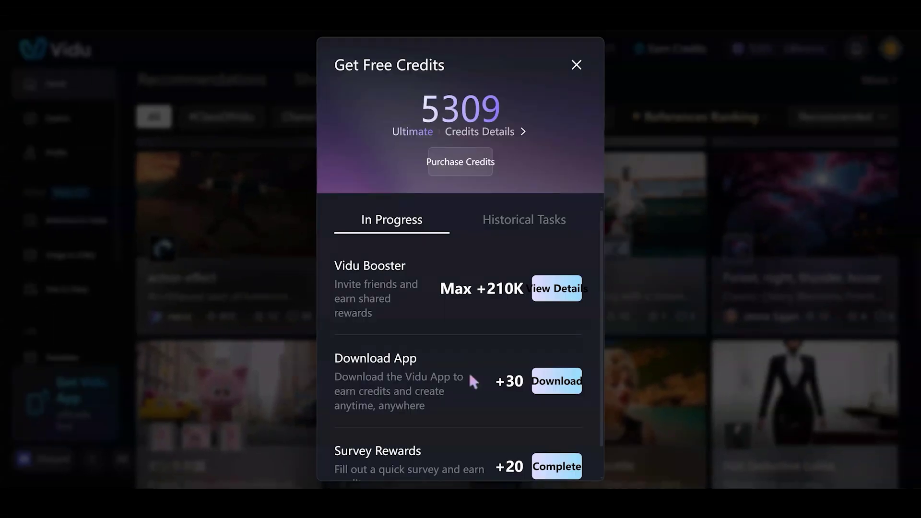
scroll(457, 384, "down", 2)
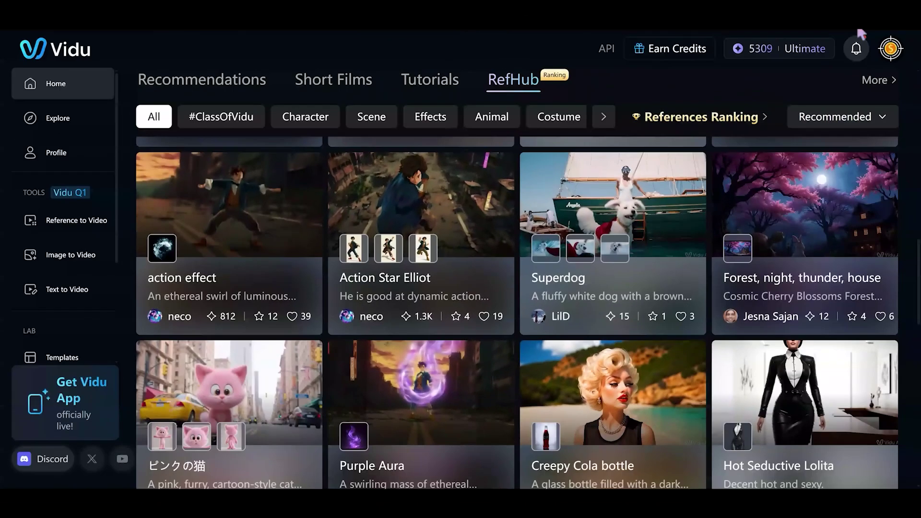
left_click(808, 49)
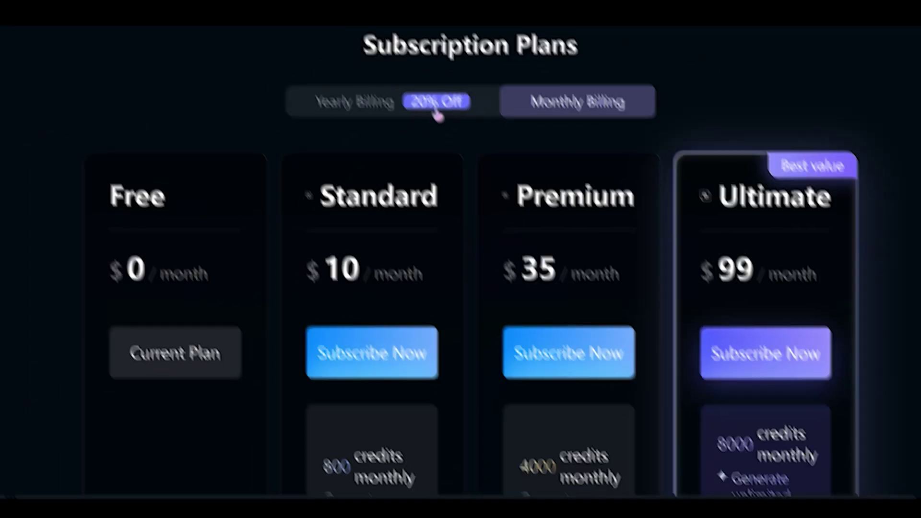
left_click(426, 106)
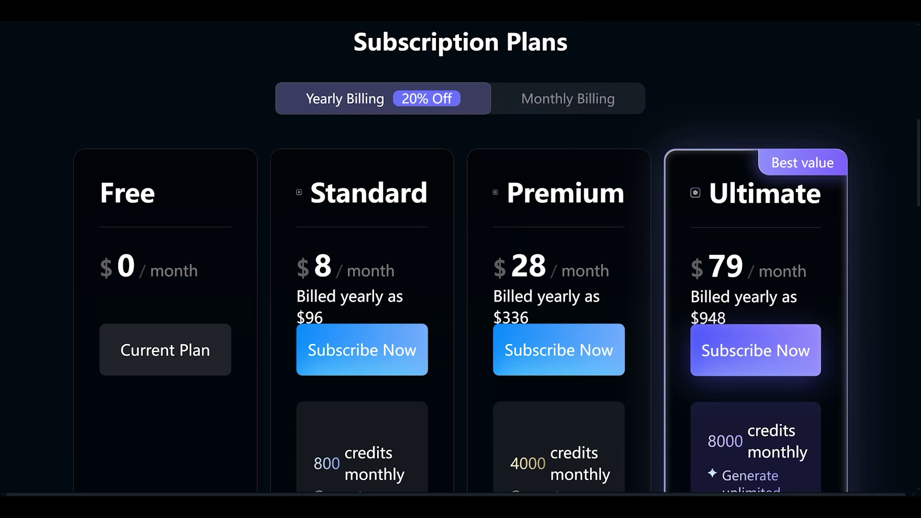